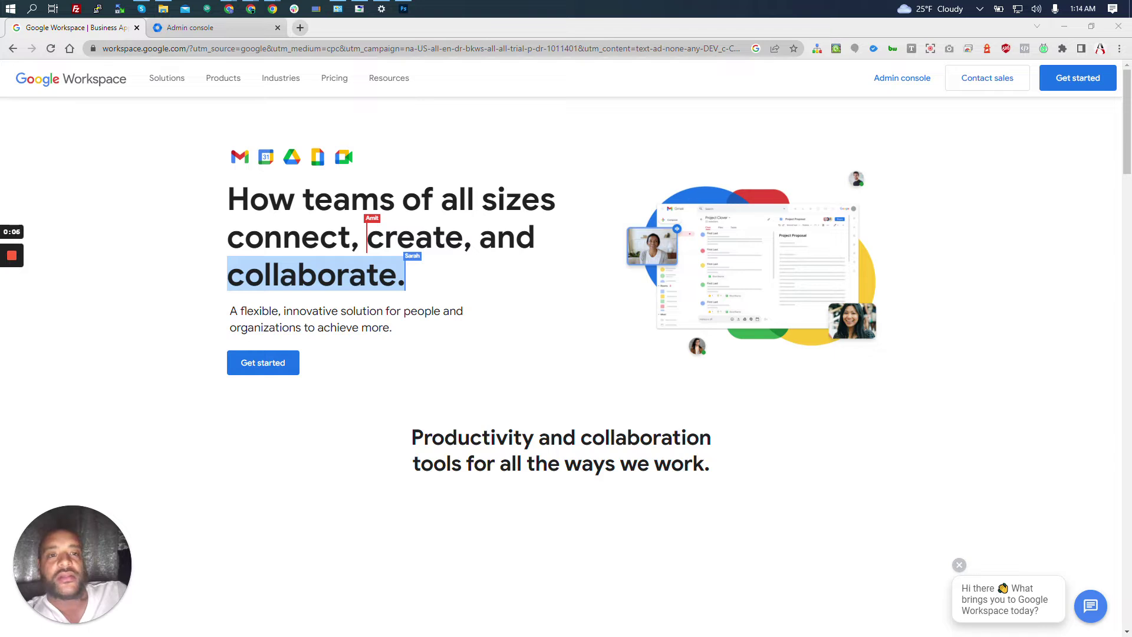
Switch from the Workspace marketing page to the Admin console home for the organisation's domain.
click(238, 35)
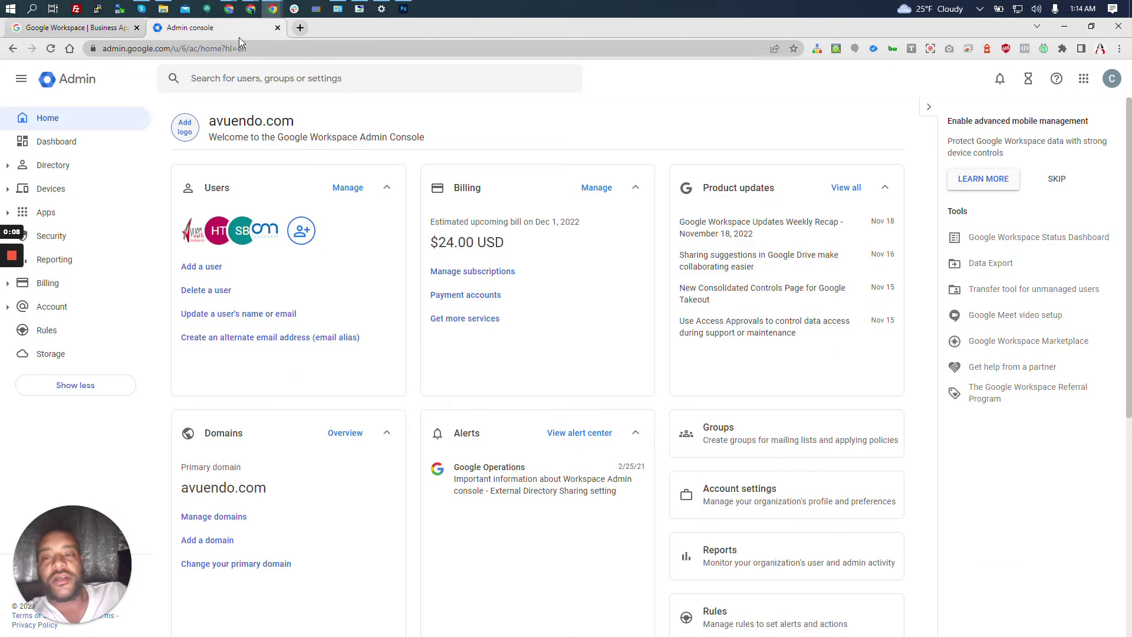
Go through Dashboard and Home to the Users list showing all four accounts.
click(77, 148)
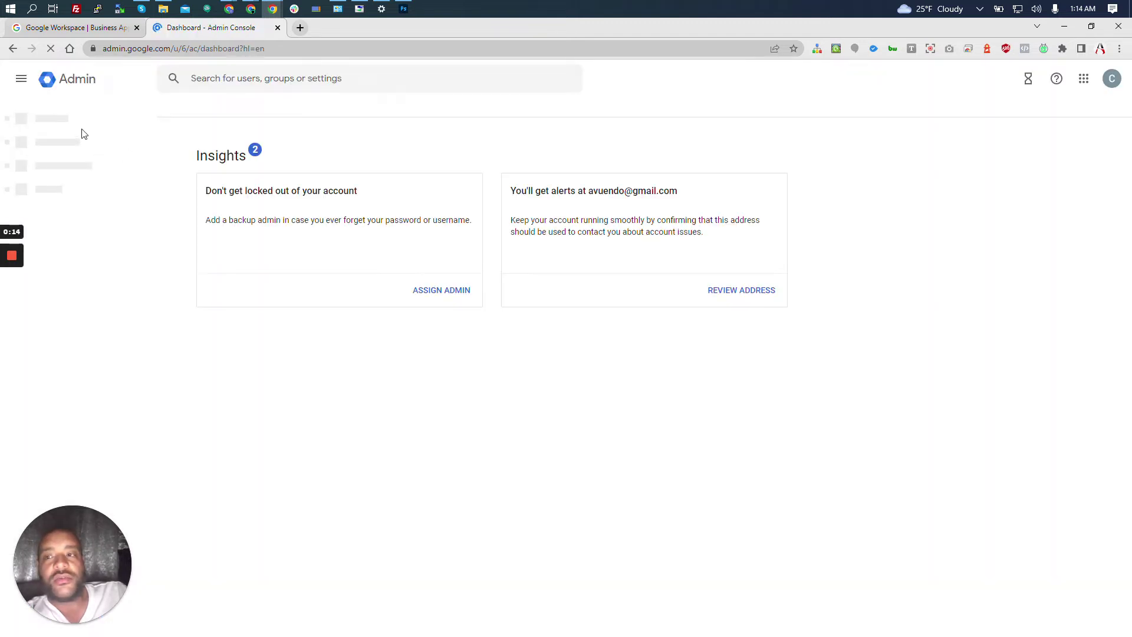
click(76, 128)
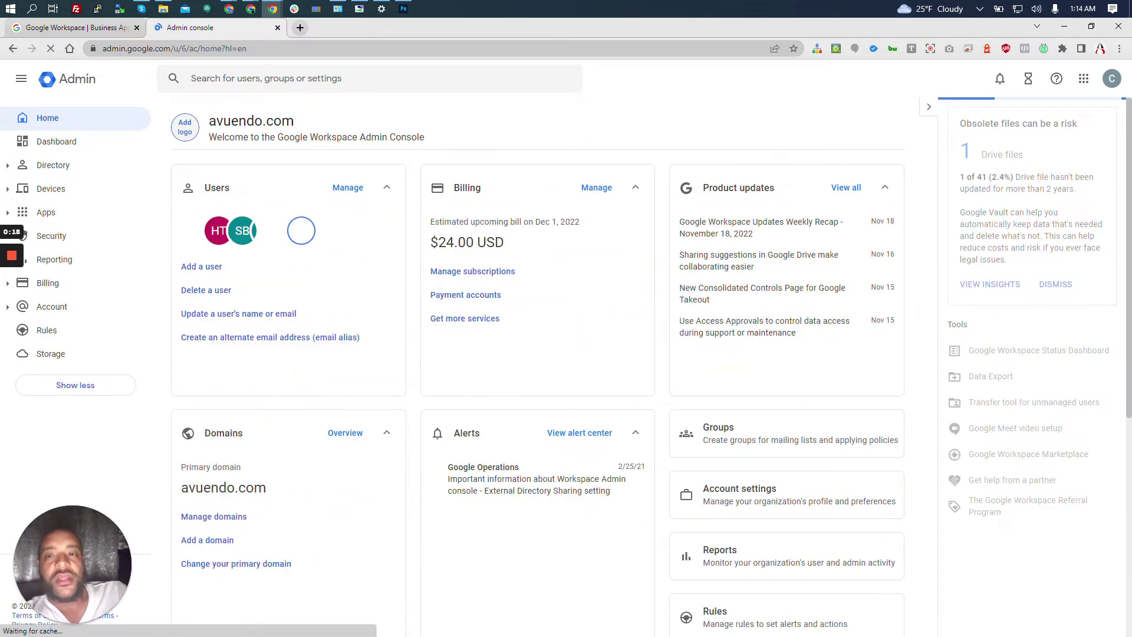
click(360, 181)
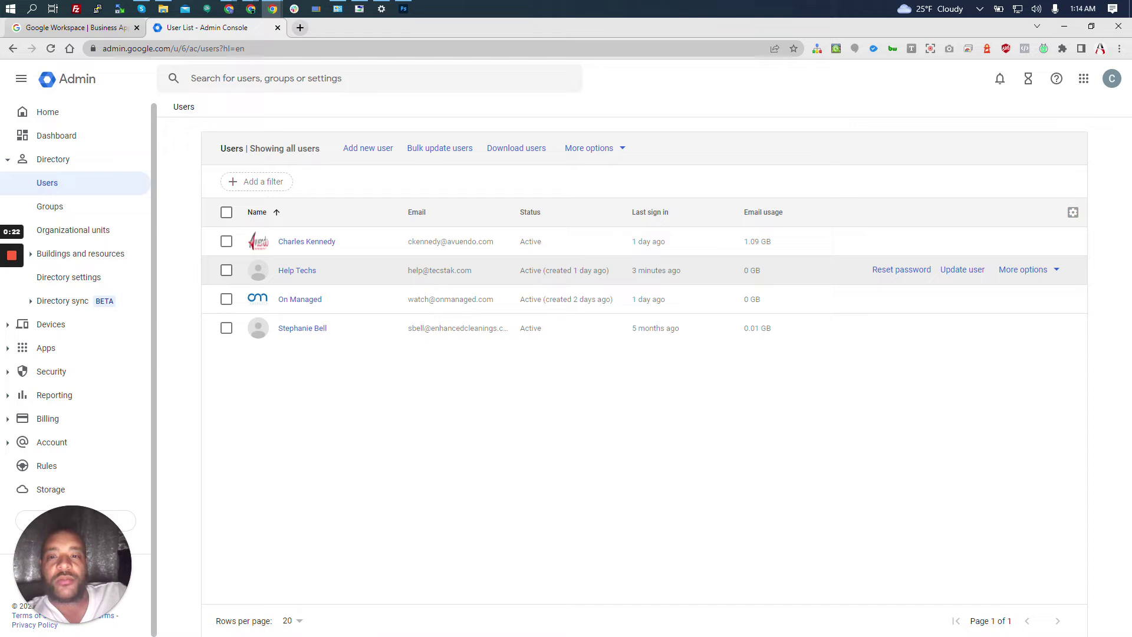
Check the help mailbox address in the Help Techs row, then return to the admin home page.
drag(408, 270, 617, 274)
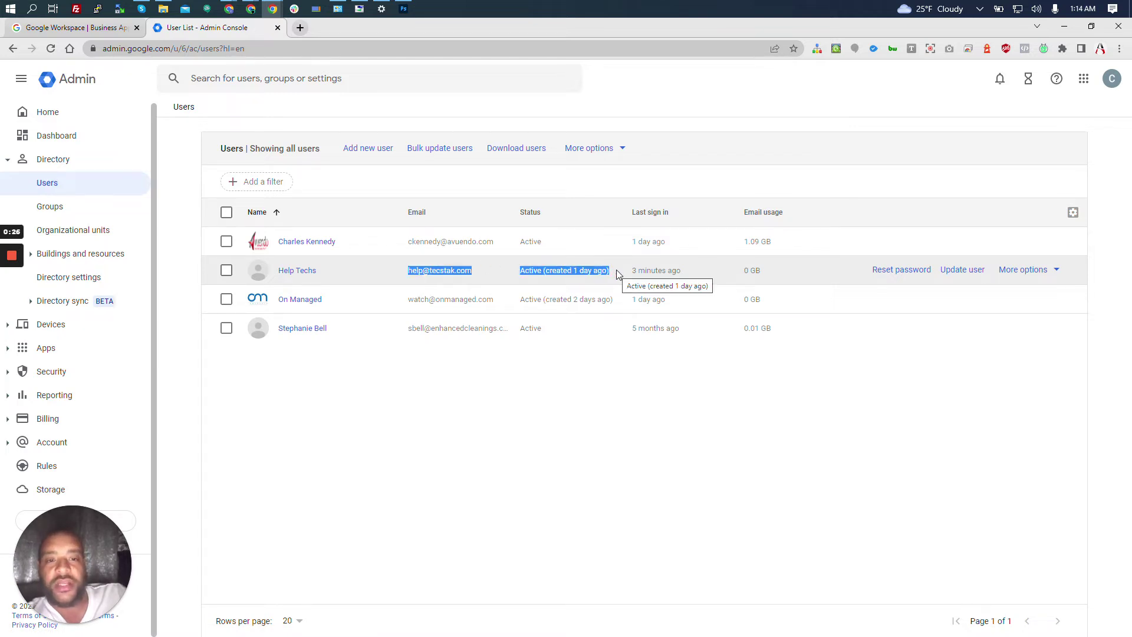
click(361, 266)
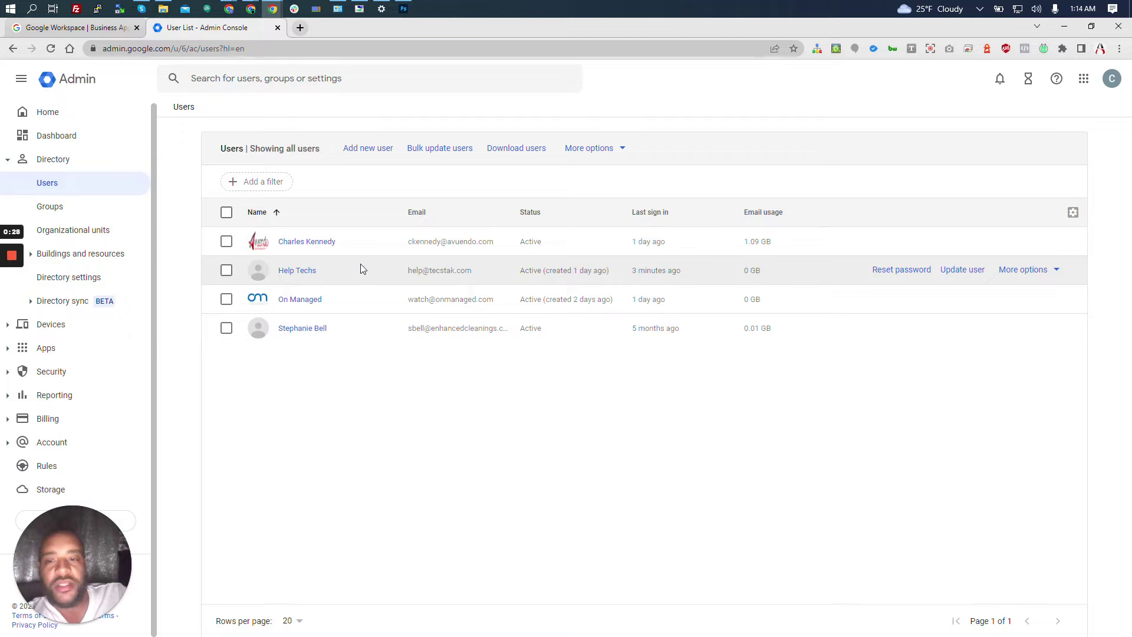
drag(405, 275, 489, 274)
click(399, 273)
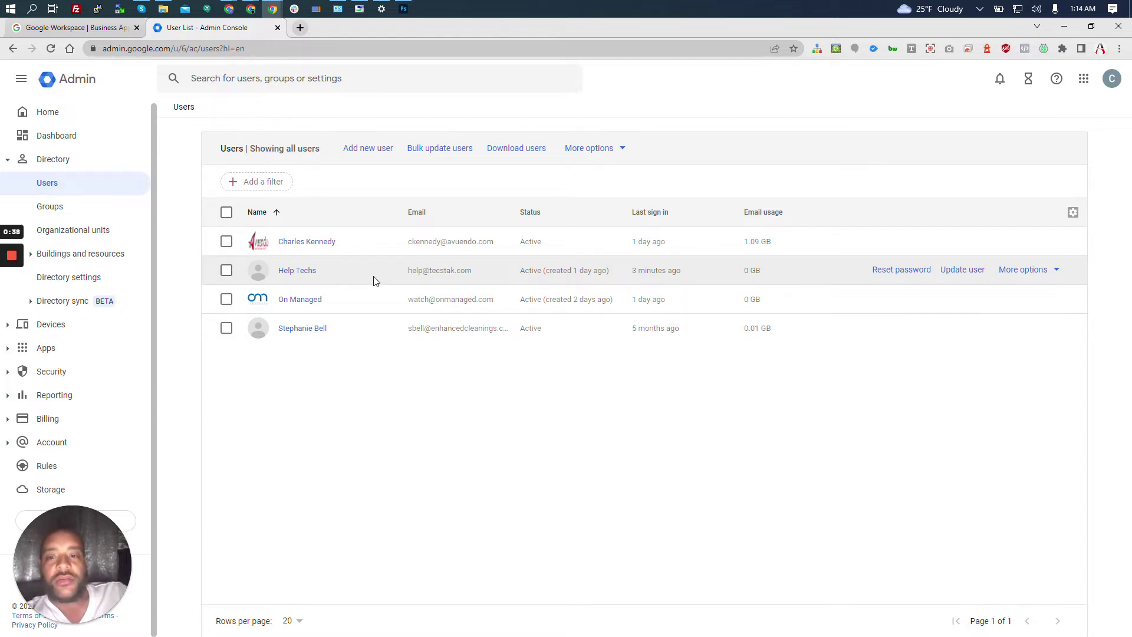
drag(399, 273, 480, 275)
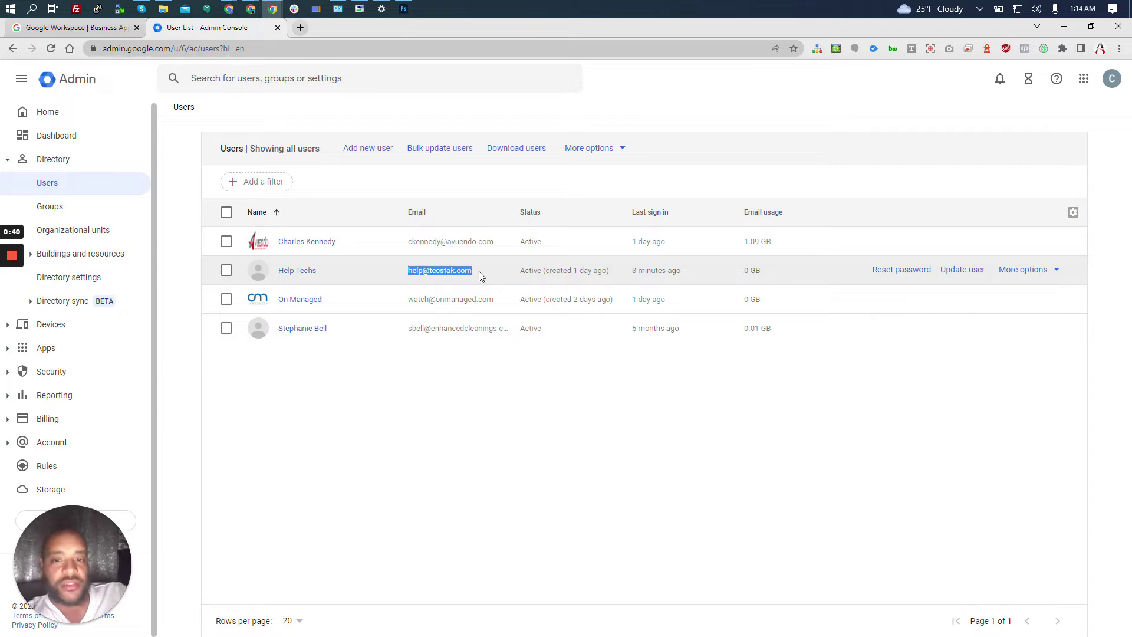
click(394, 270)
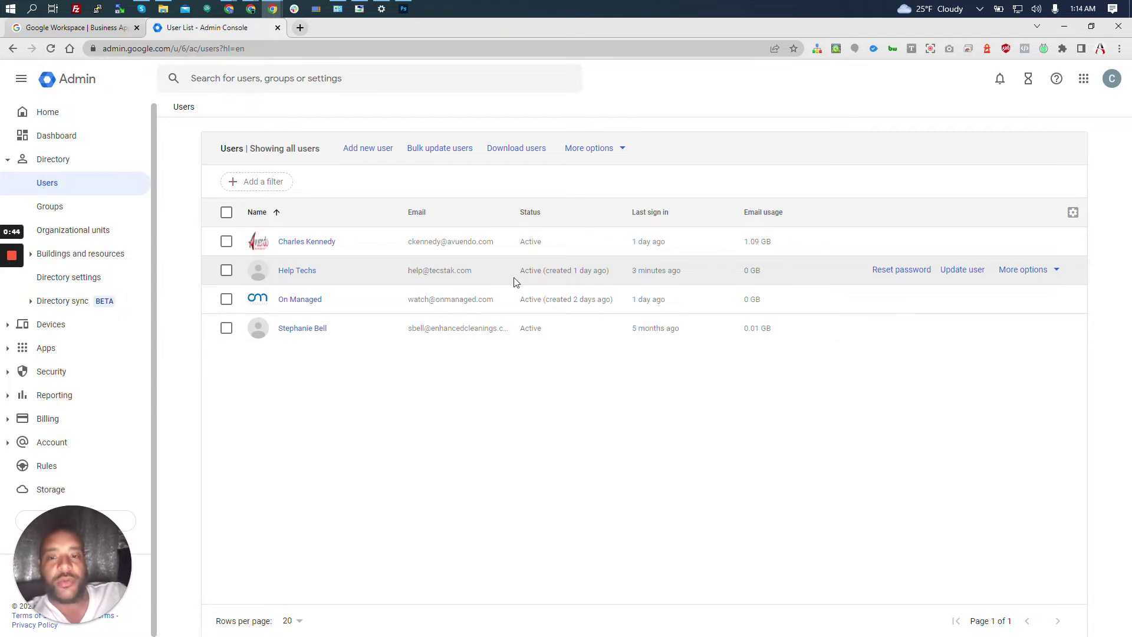
drag(399, 272, 486, 274)
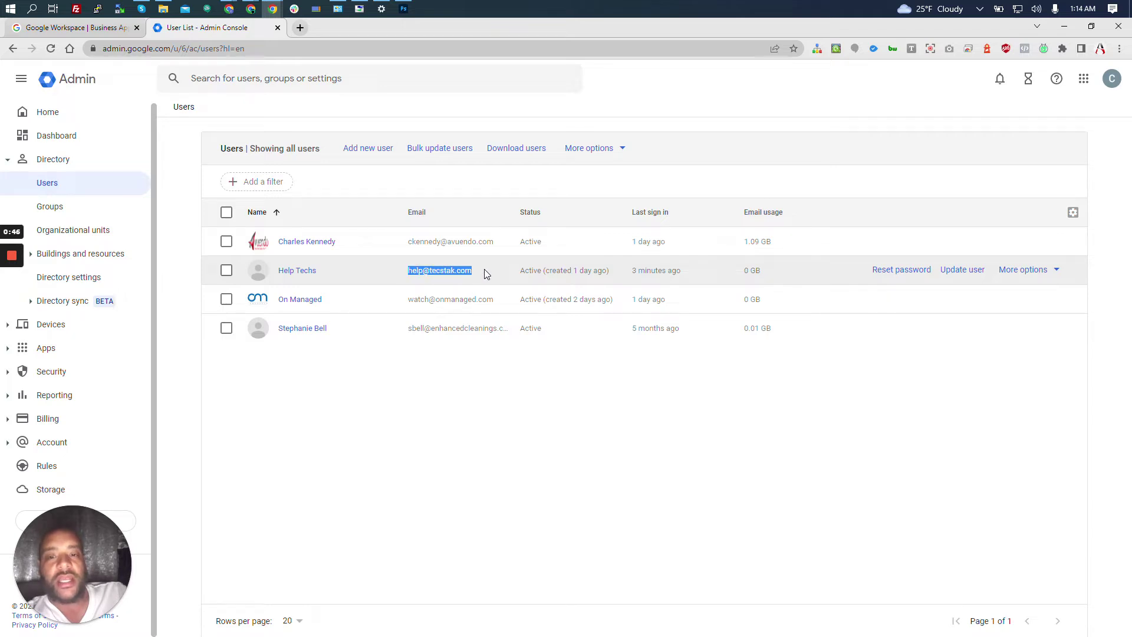
click(391, 271)
drag(391, 273, 483, 280)
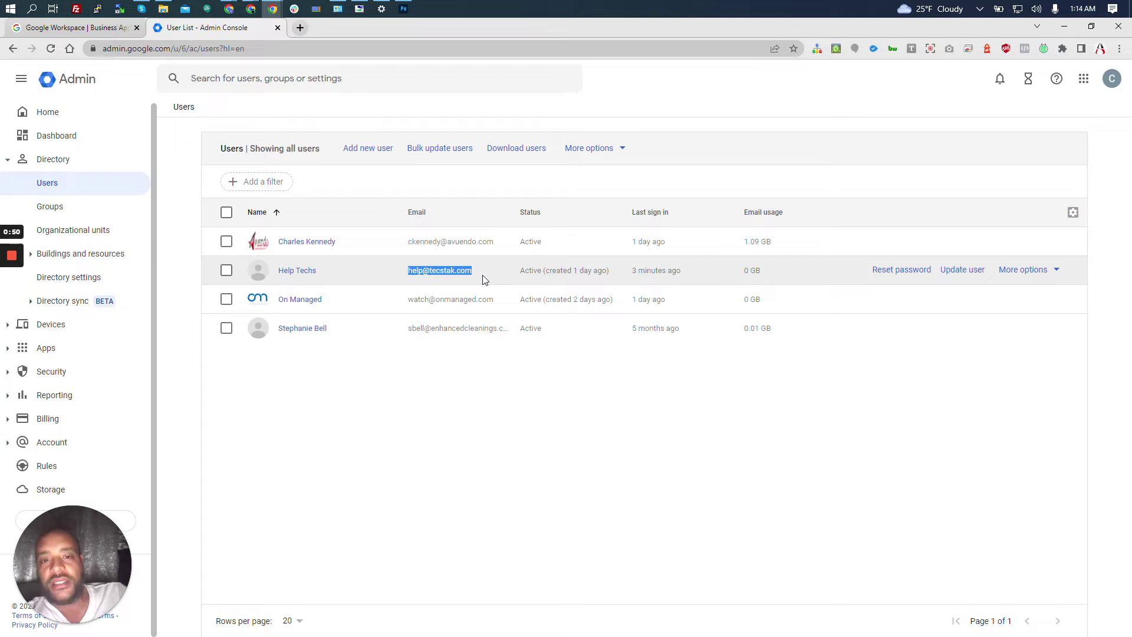
click(483, 279)
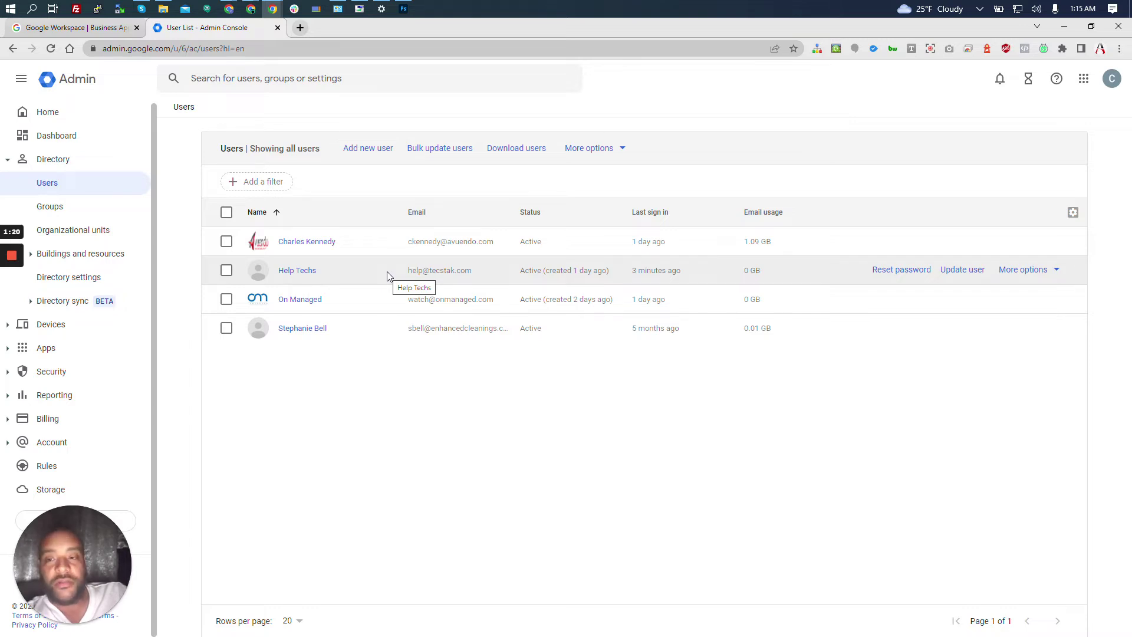
click(69, 121)
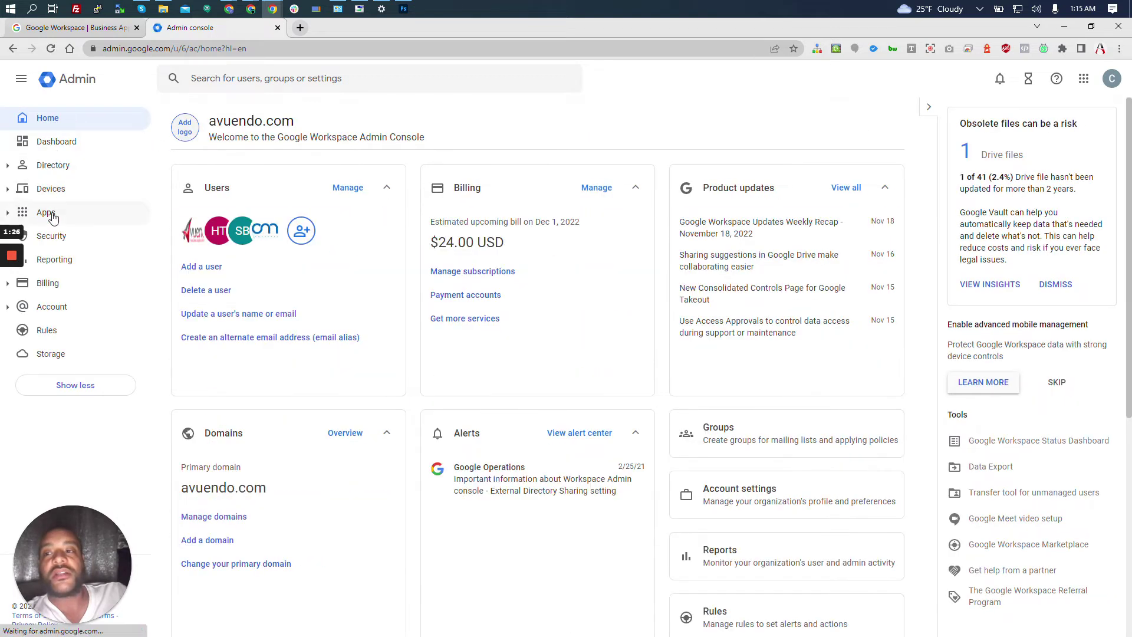
Go to Apps > Google Workspace > Gmail > Default routing and begin a new rule.
click(53, 218)
click(72, 265)
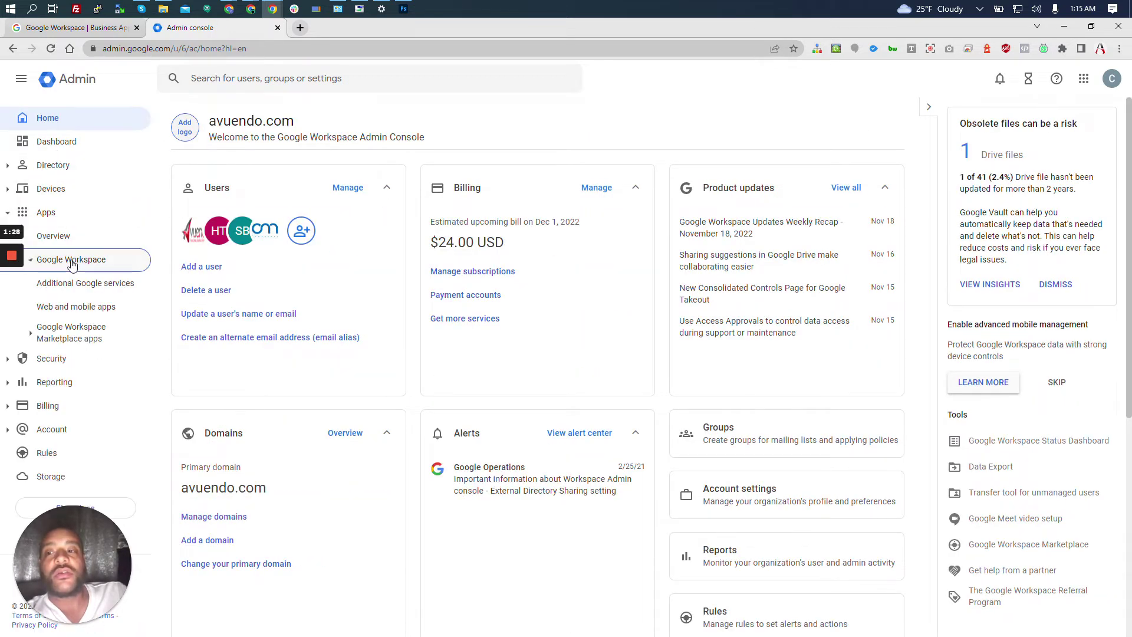
click(33, 262)
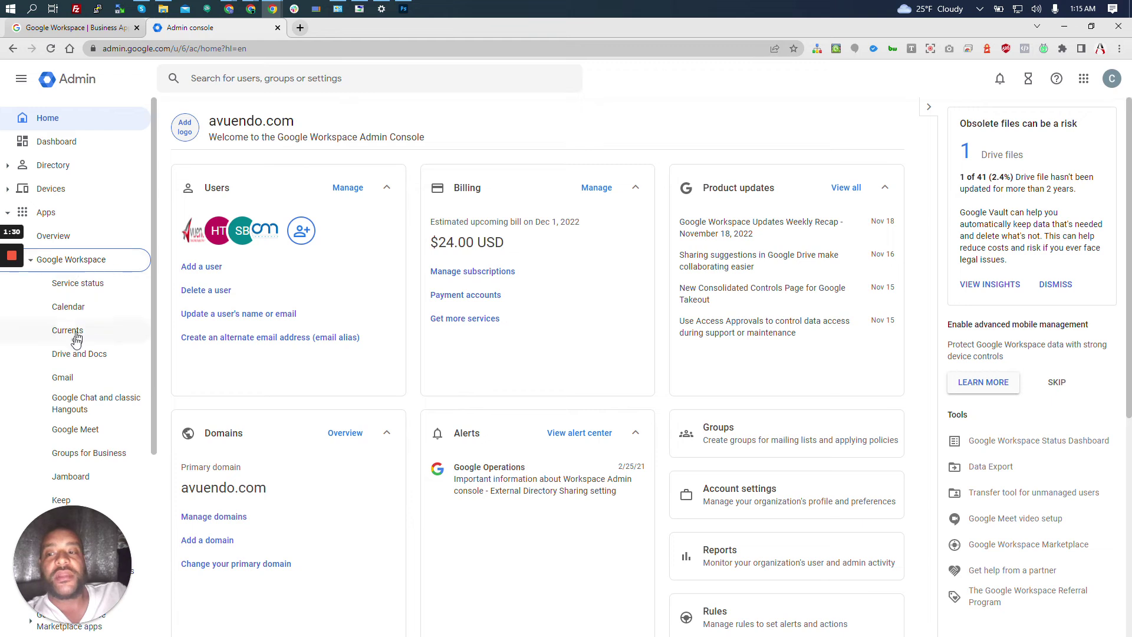
click(63, 378)
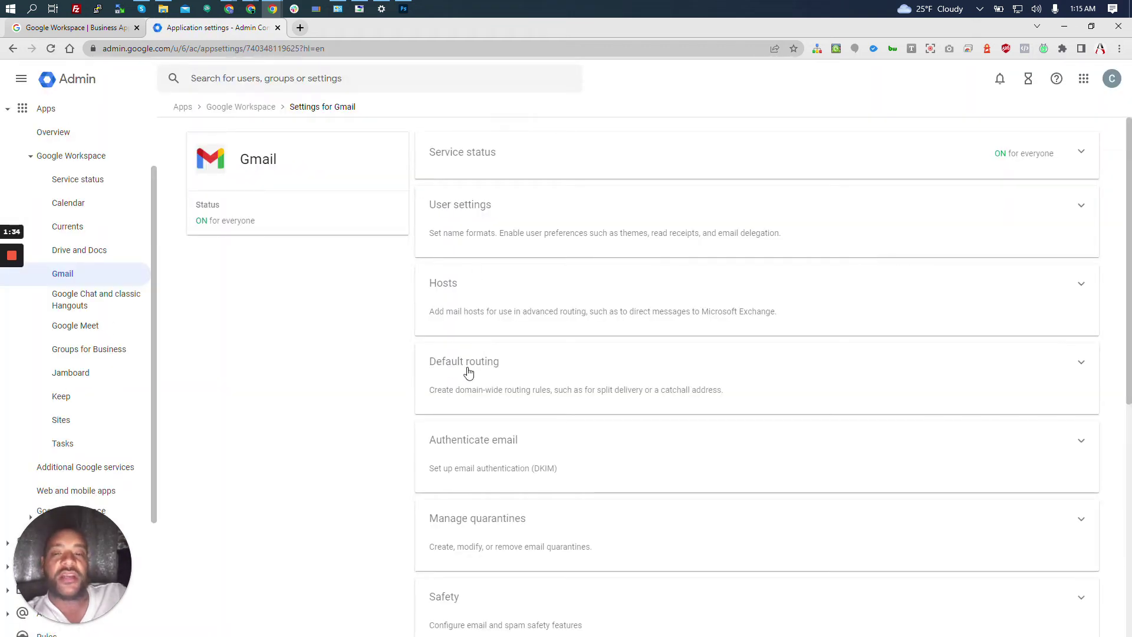
click(521, 370)
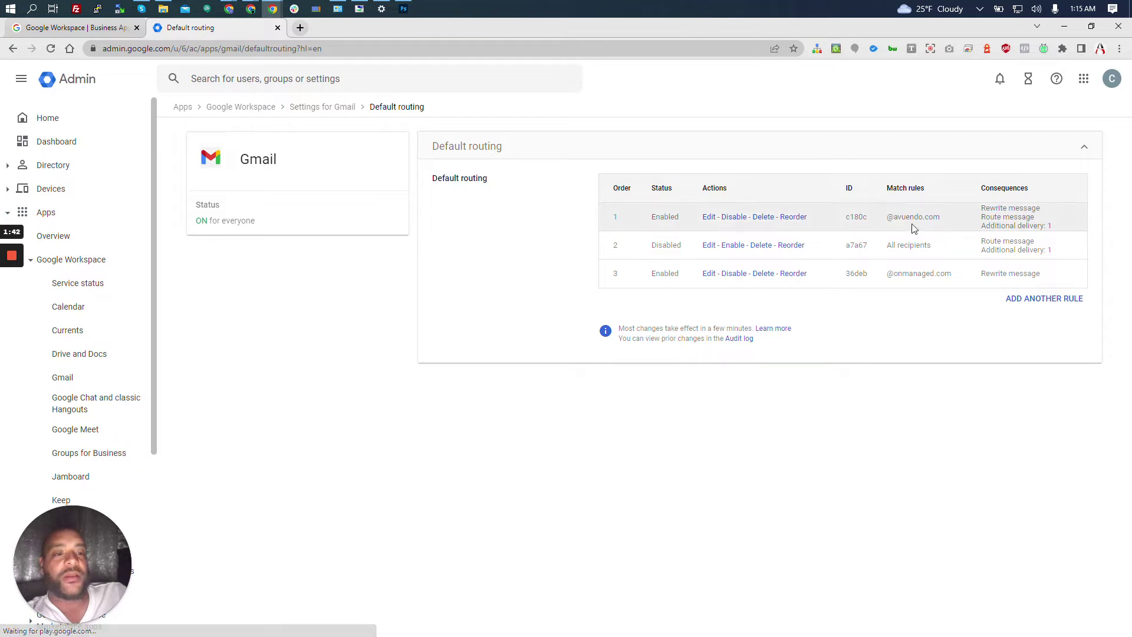
click(1029, 302)
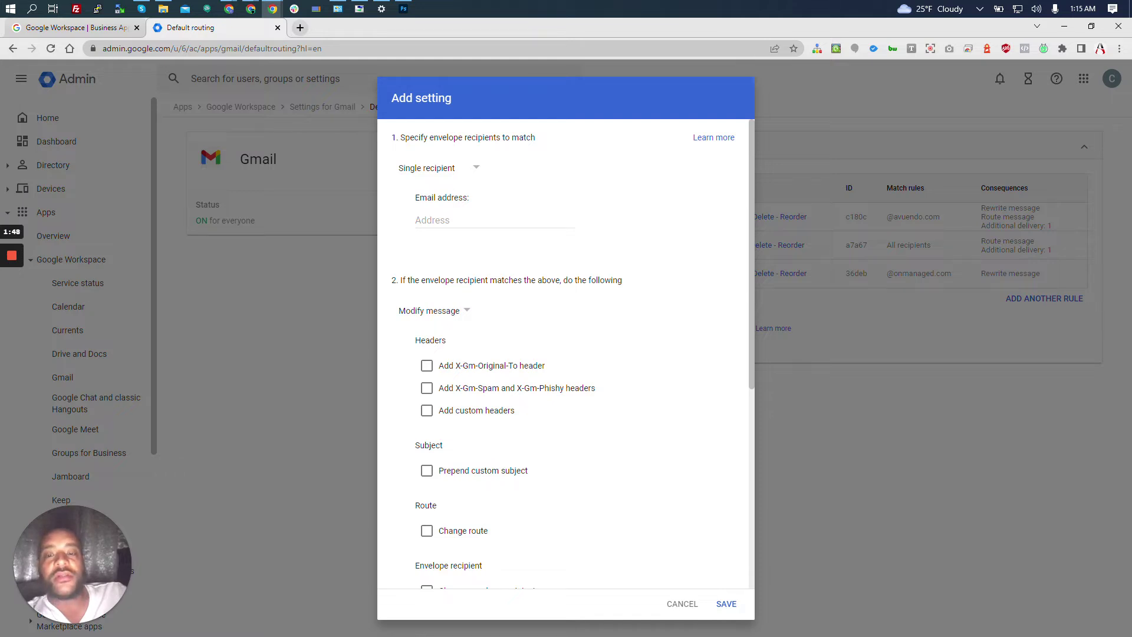
click(492, 221)
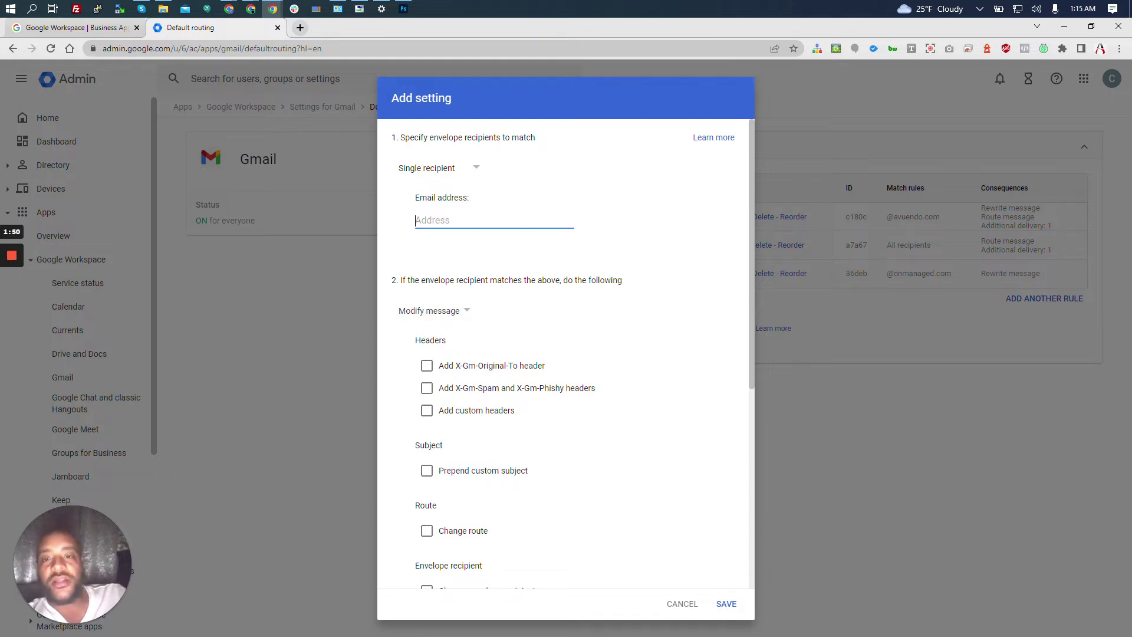
text(@)
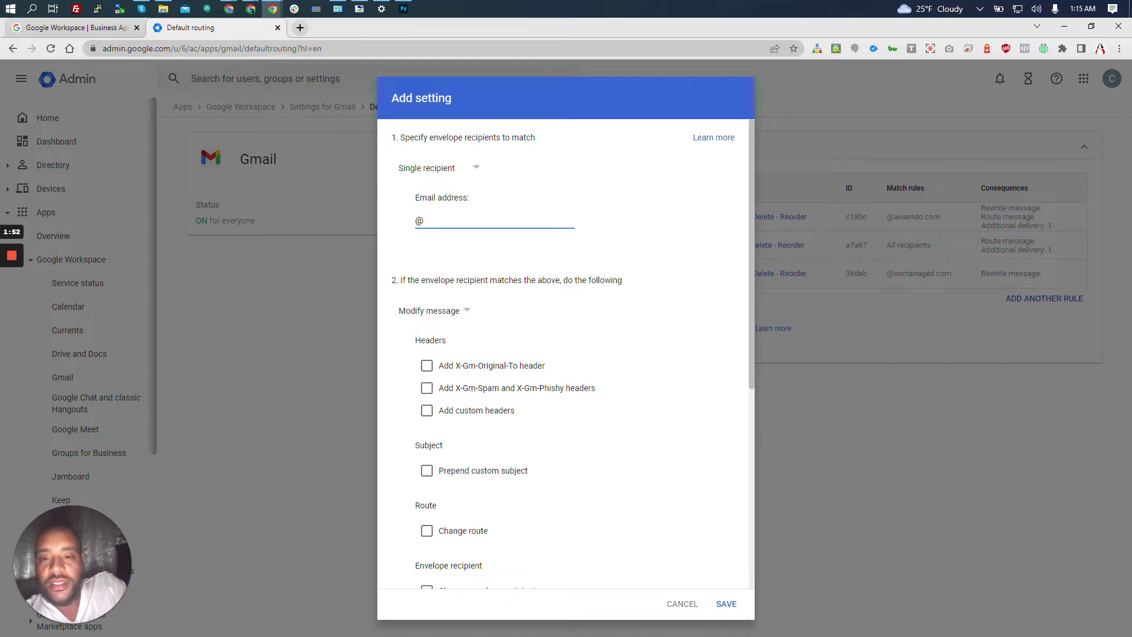
click(468, 177)
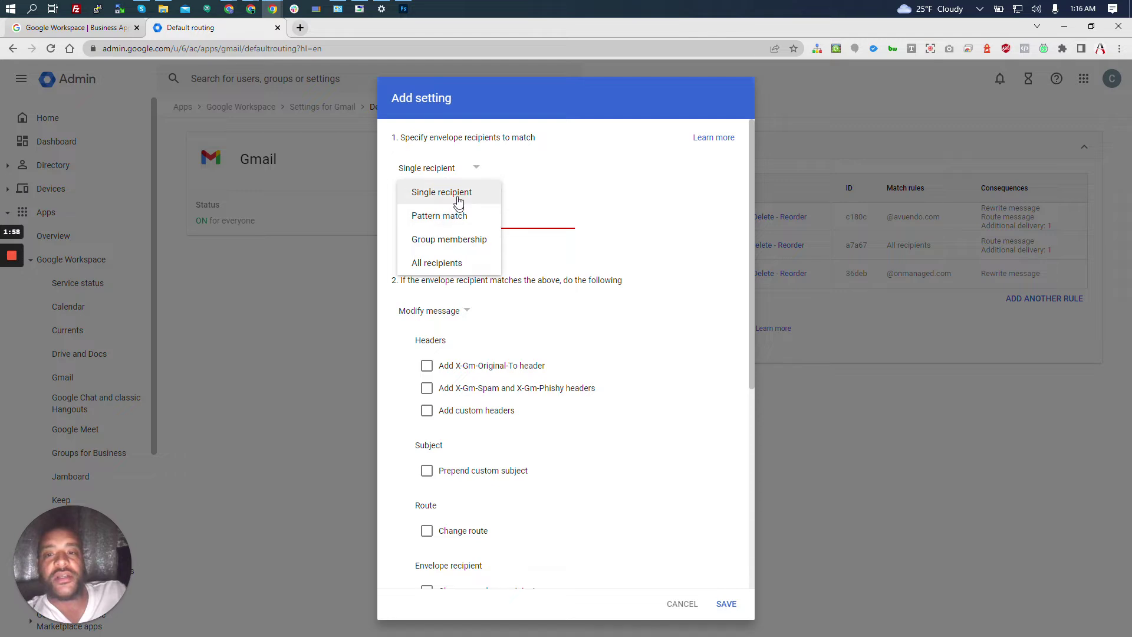
click(457, 218)
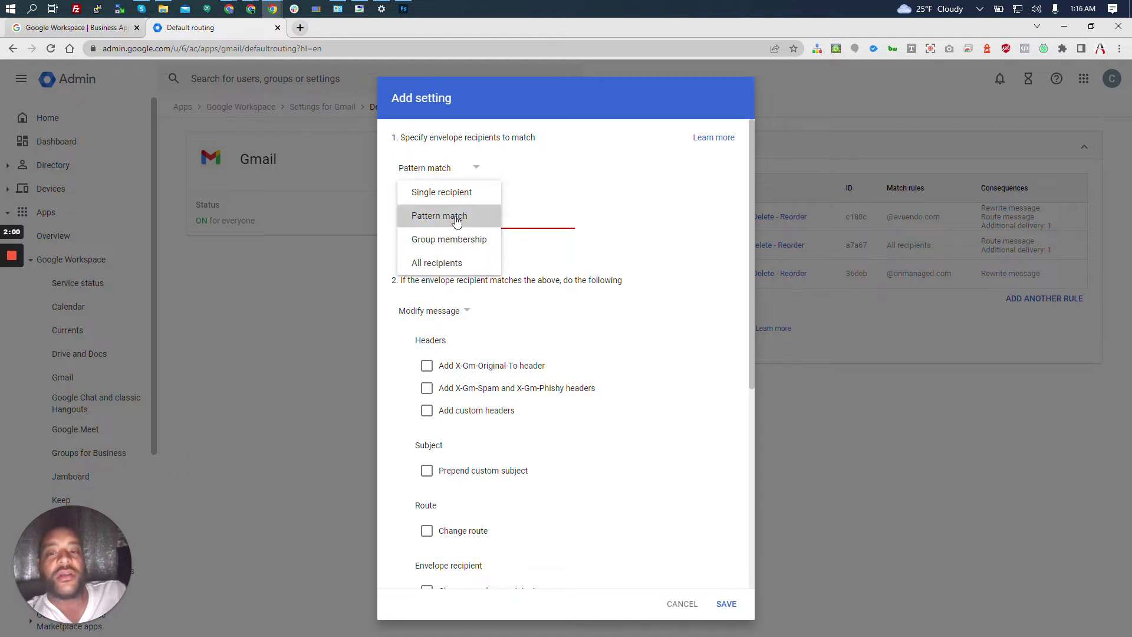
text(@t)
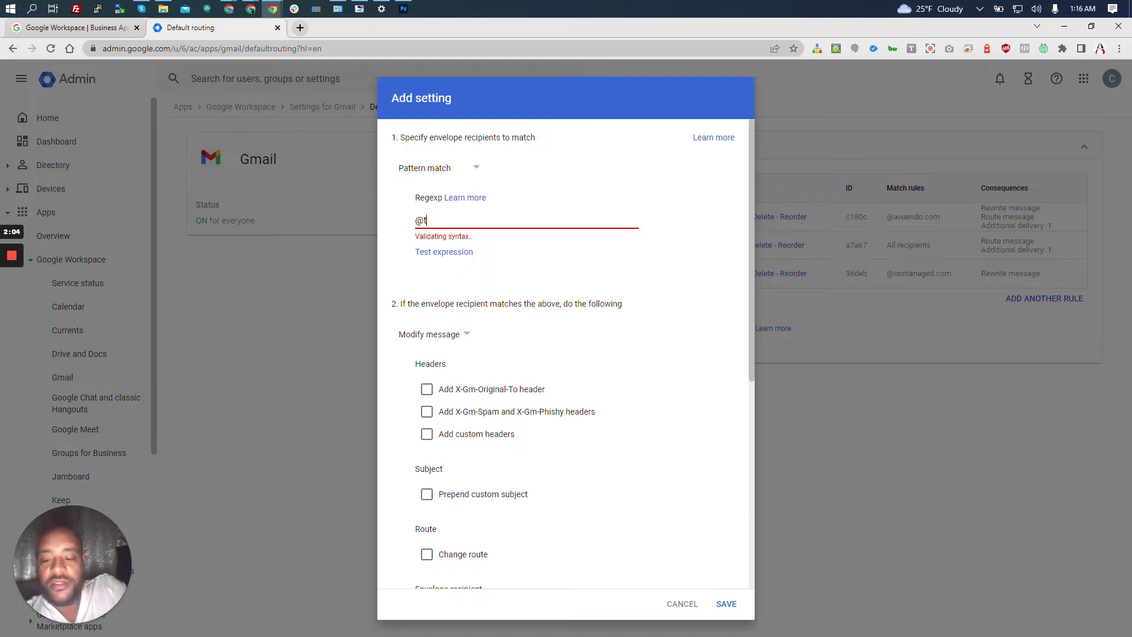
text(ecstak.com)
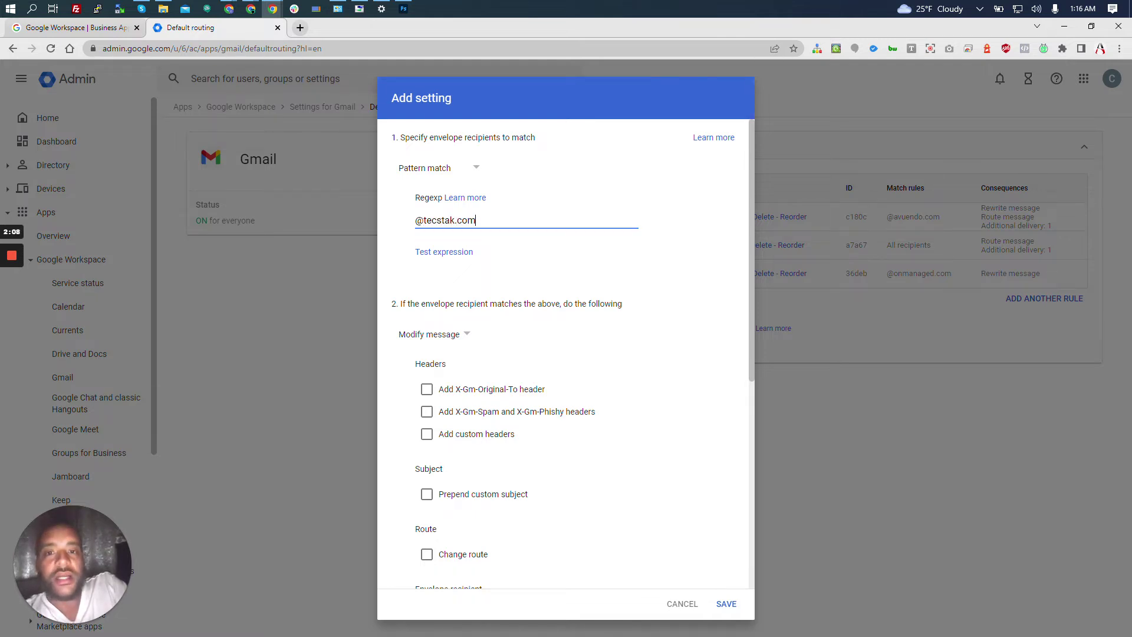
drag(452, 284, 414, 252)
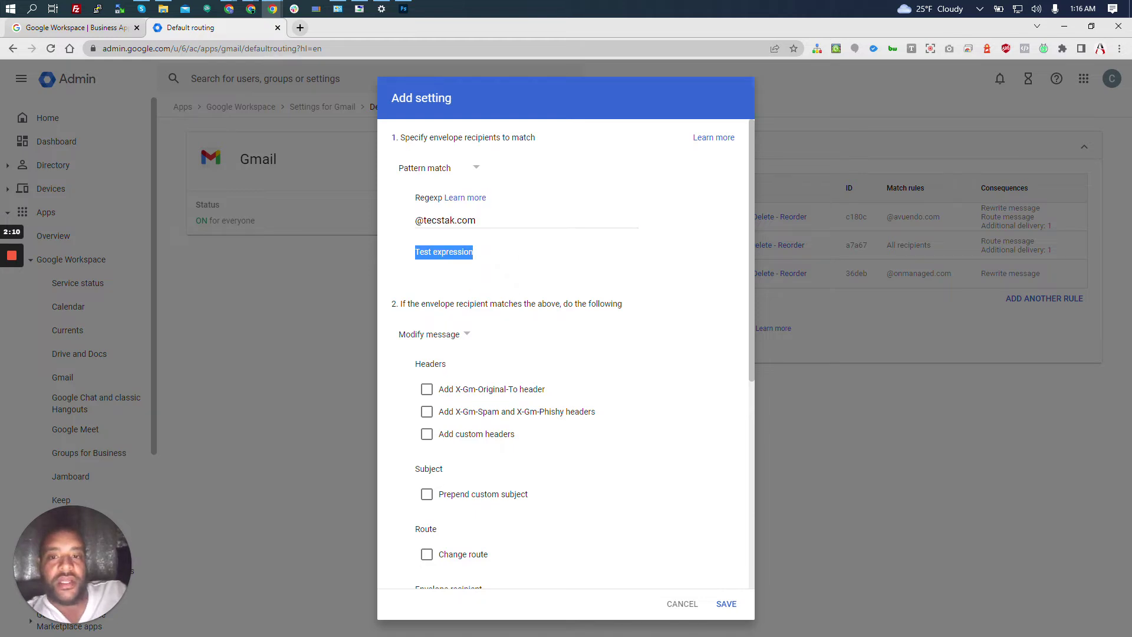
click(496, 270)
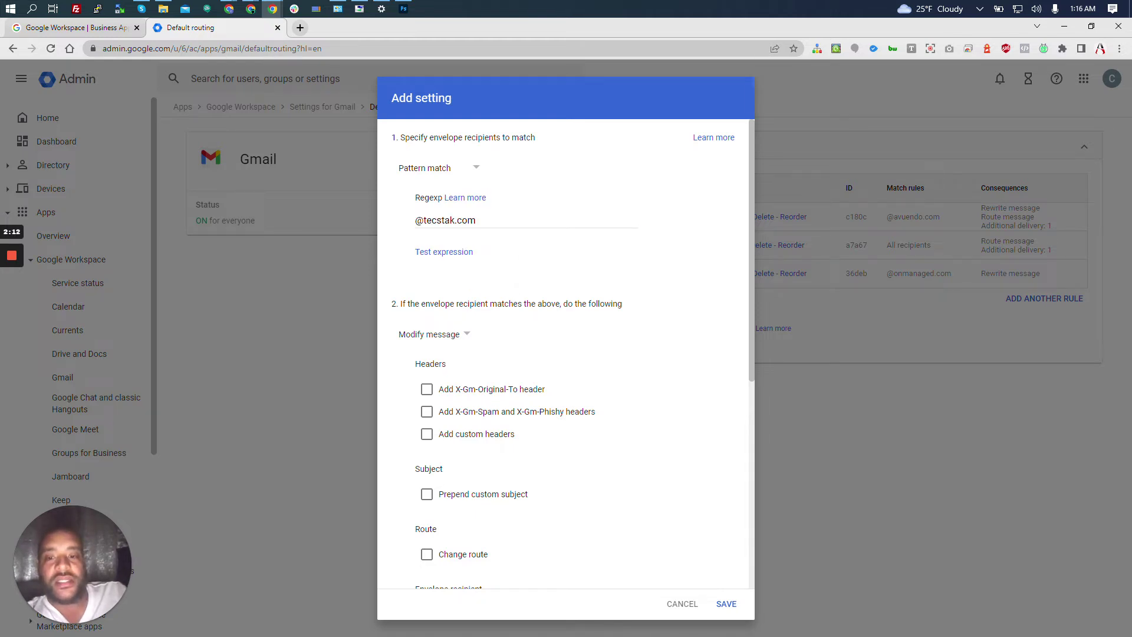
scroll(491, 302, down, 2)
scroll(492, 305, down, 1)
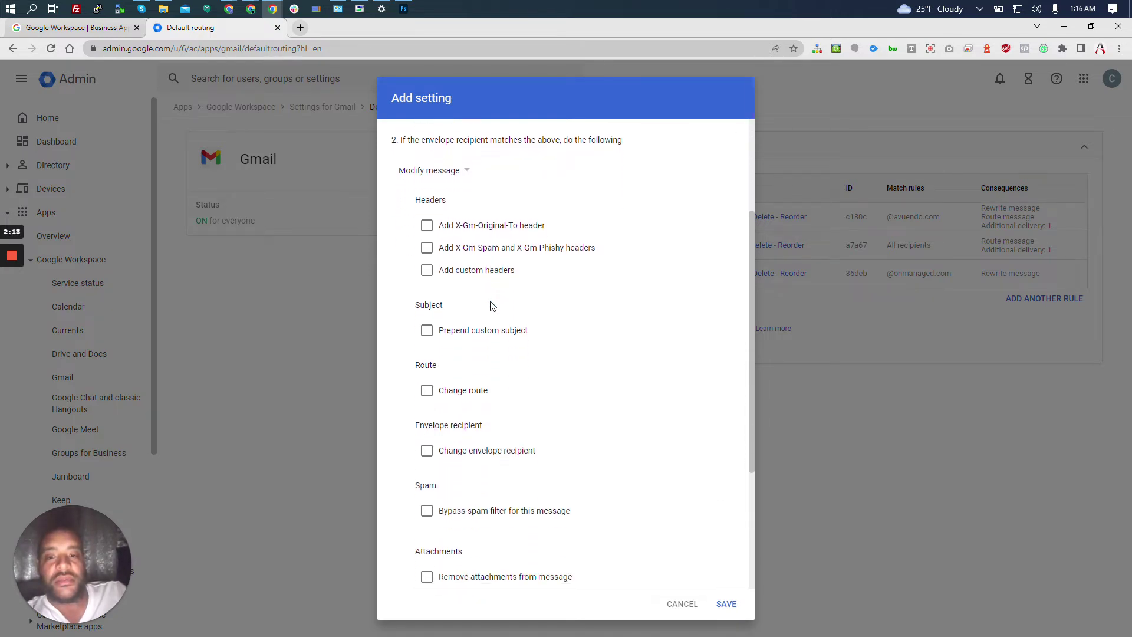
click(427, 331)
Set the prepended subject text to 'Catch All'.
click(439, 361)
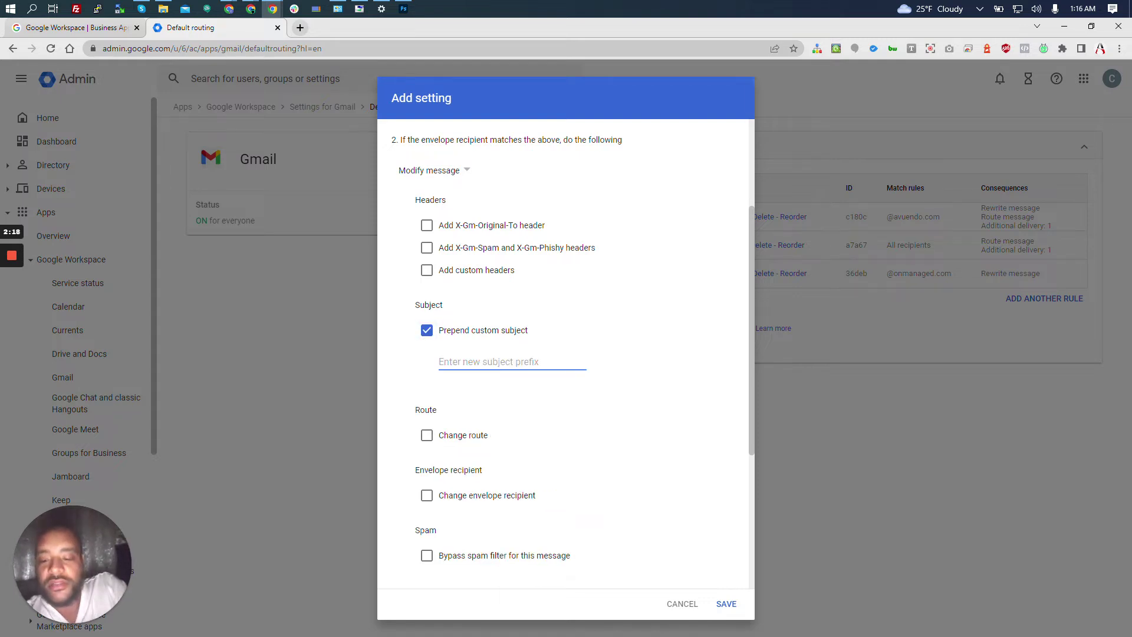
text(Cat)
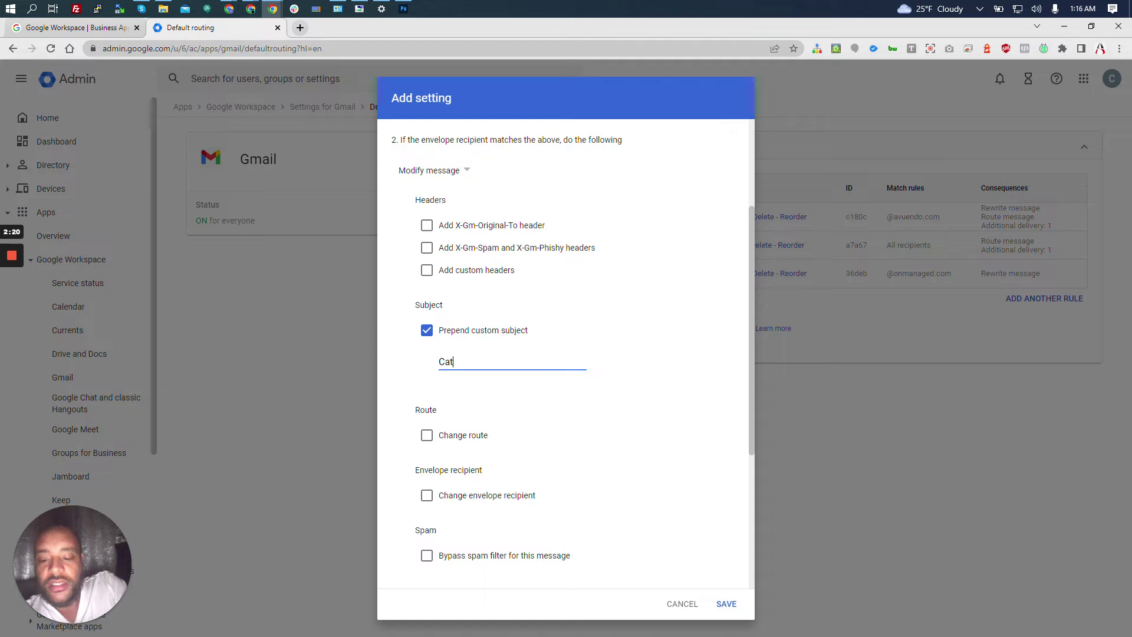
text(ch All)
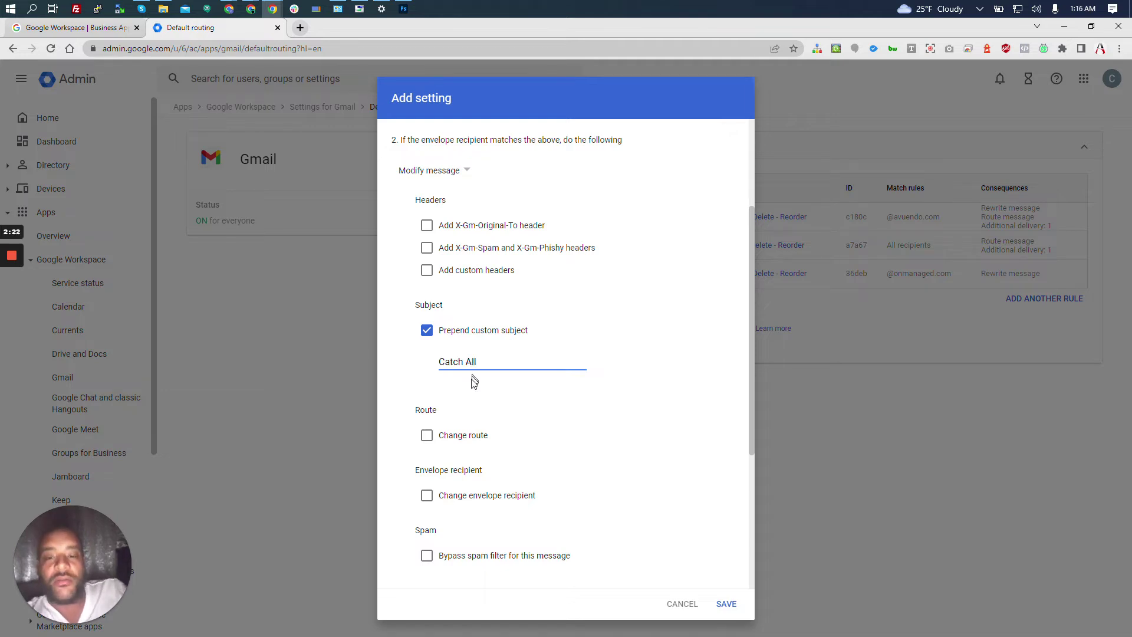
click(426, 390)
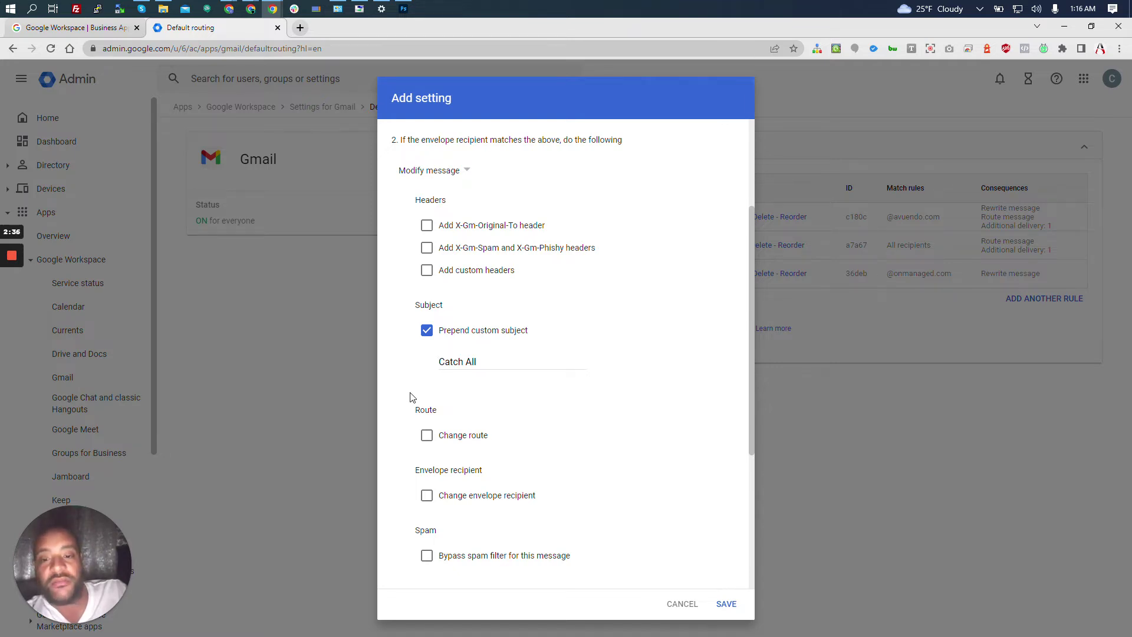
Enable Add more recipients under Also deliver to.
scroll(412, 397, down, 2)
scroll(411, 397, down, 4)
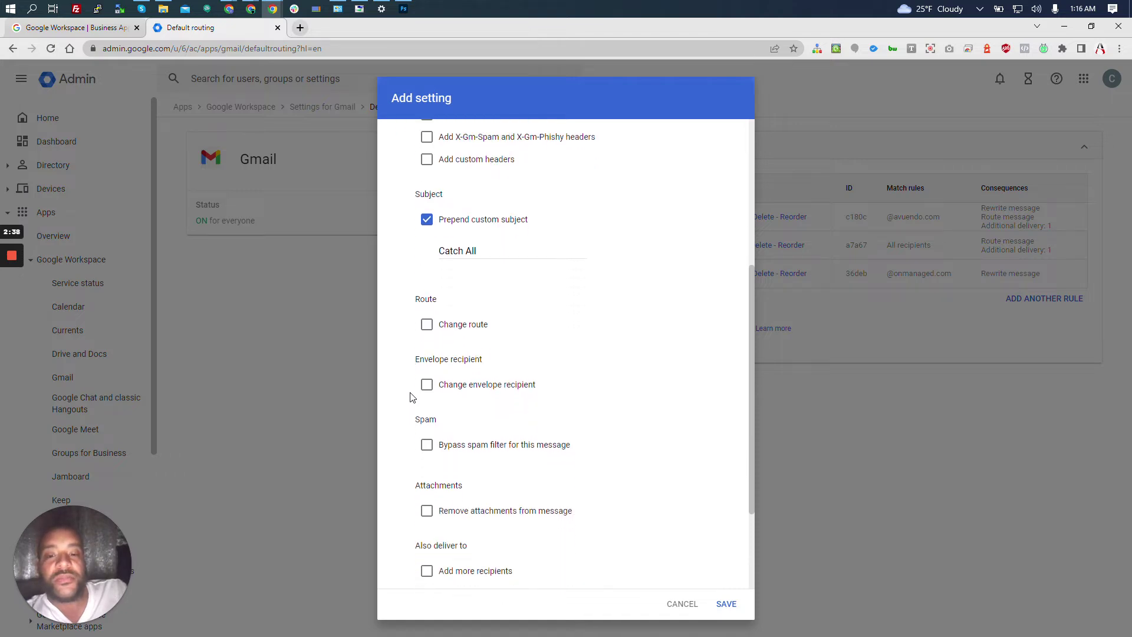
scroll(412, 397, down, 2)
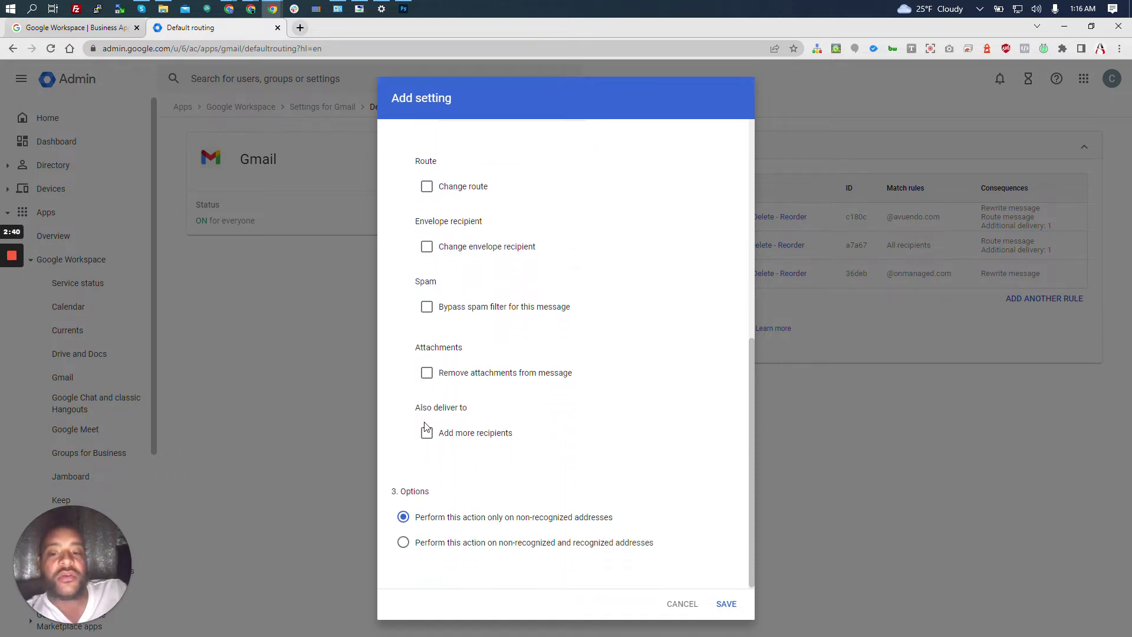
click(427, 434)
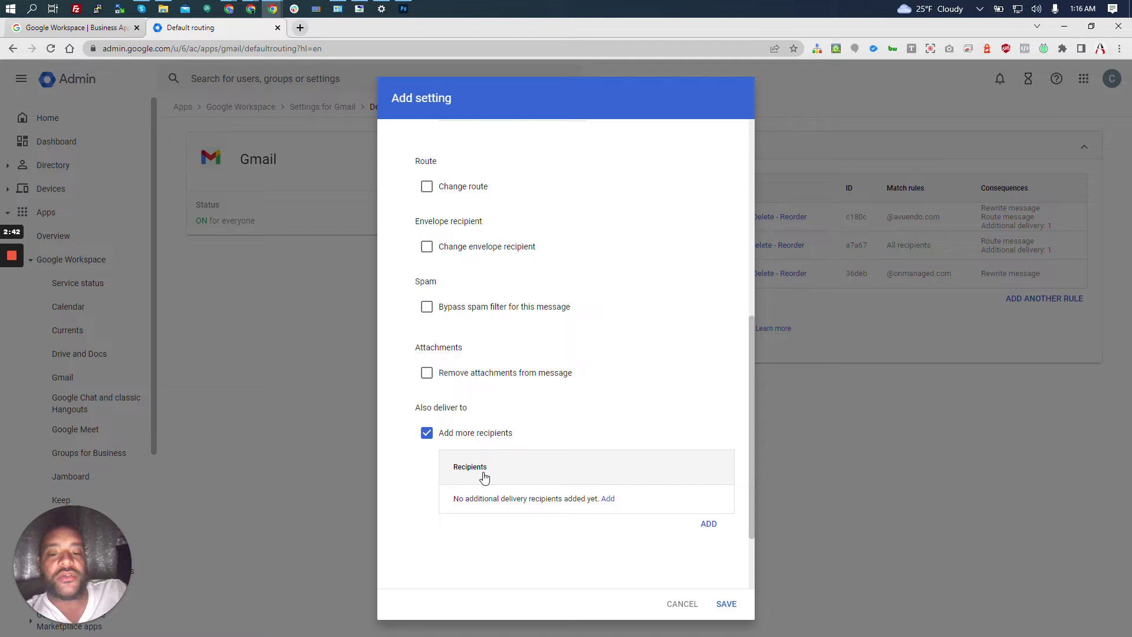
scroll(483, 474, down, 2)
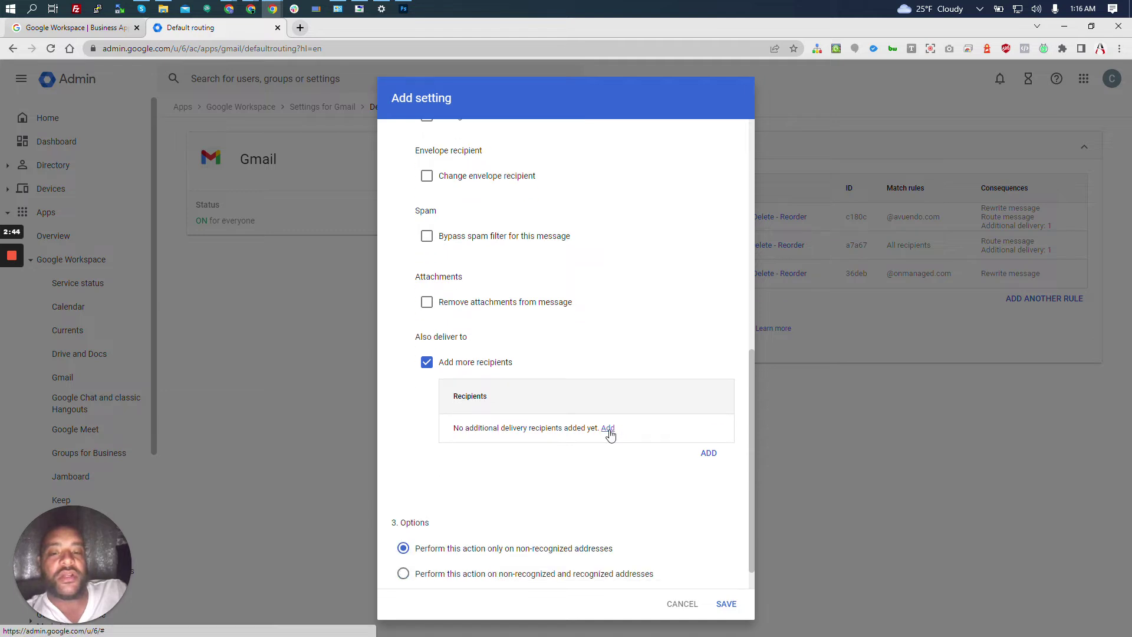
click(608, 428)
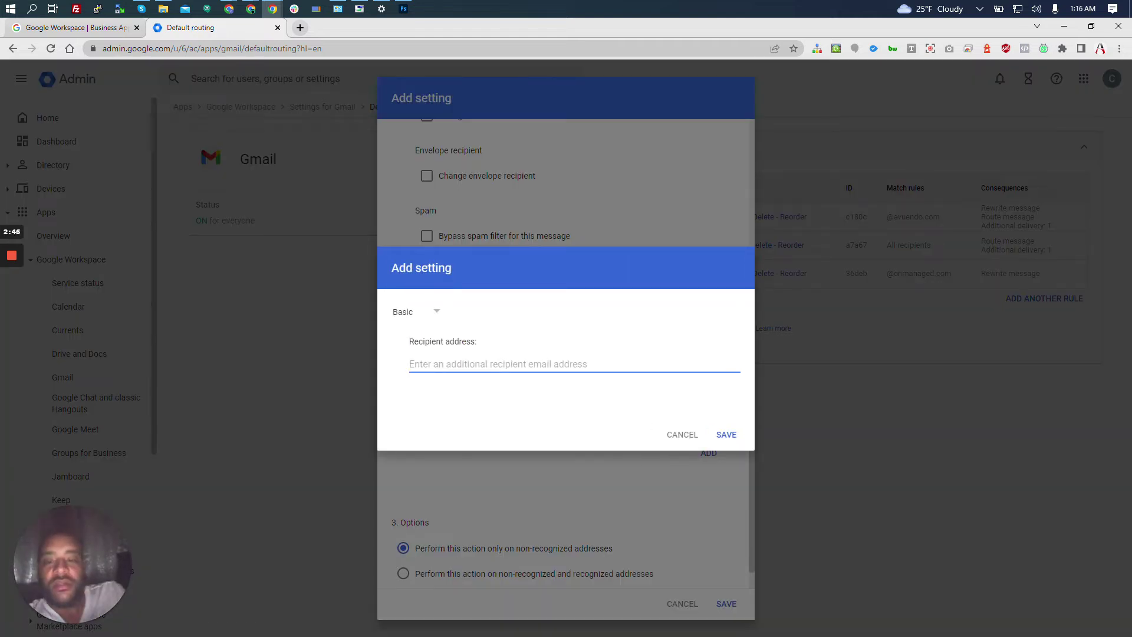
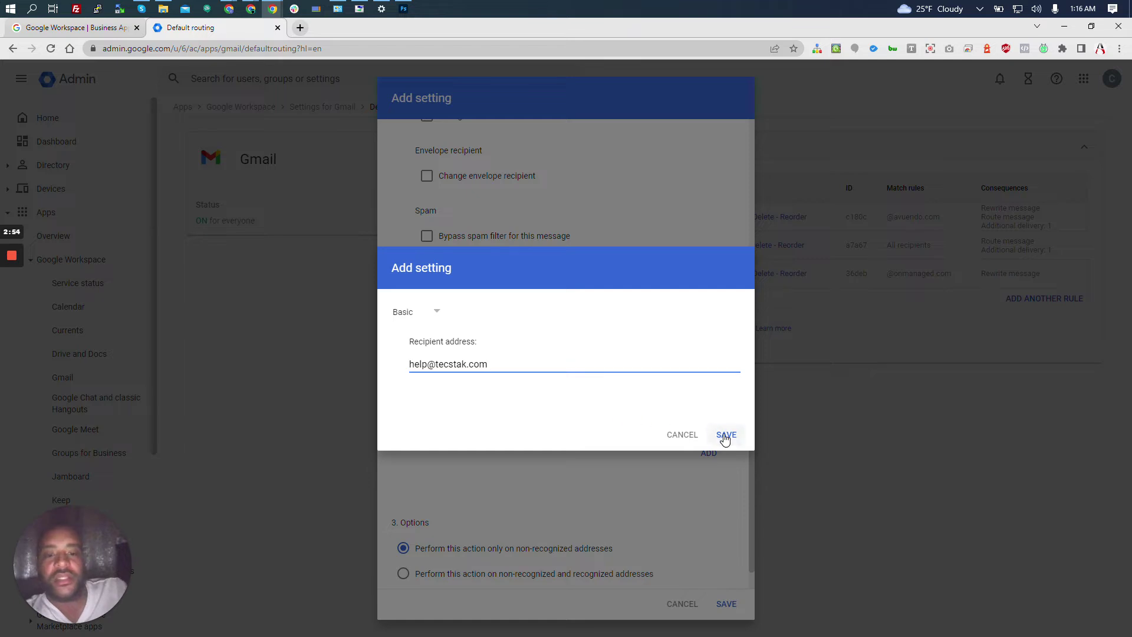
click(725, 434)
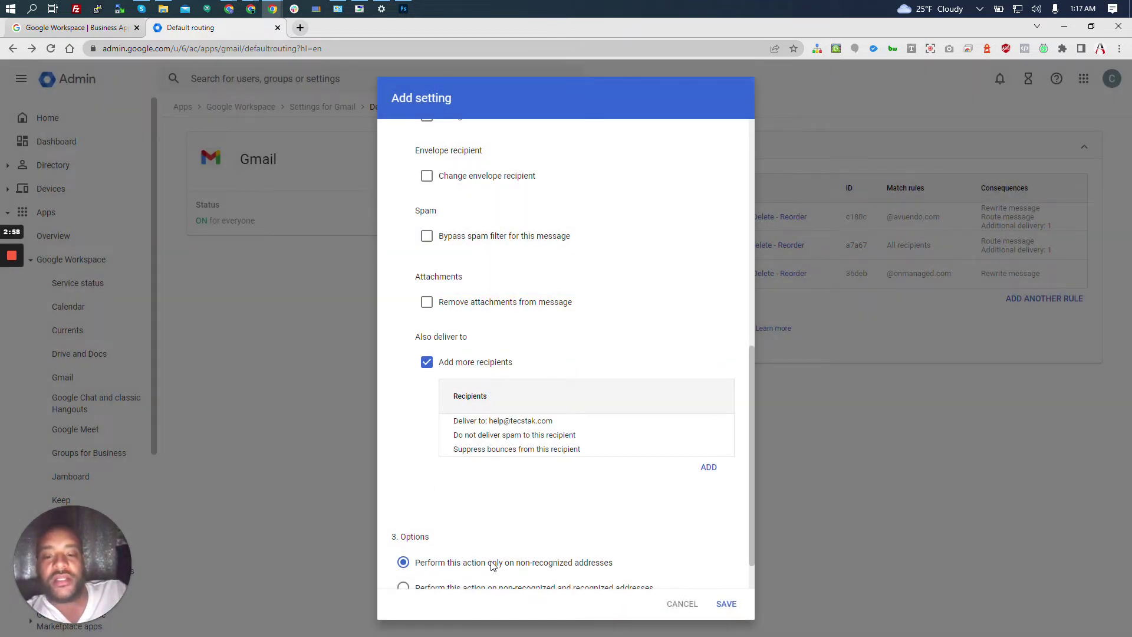
scroll(472, 514, down, 1)
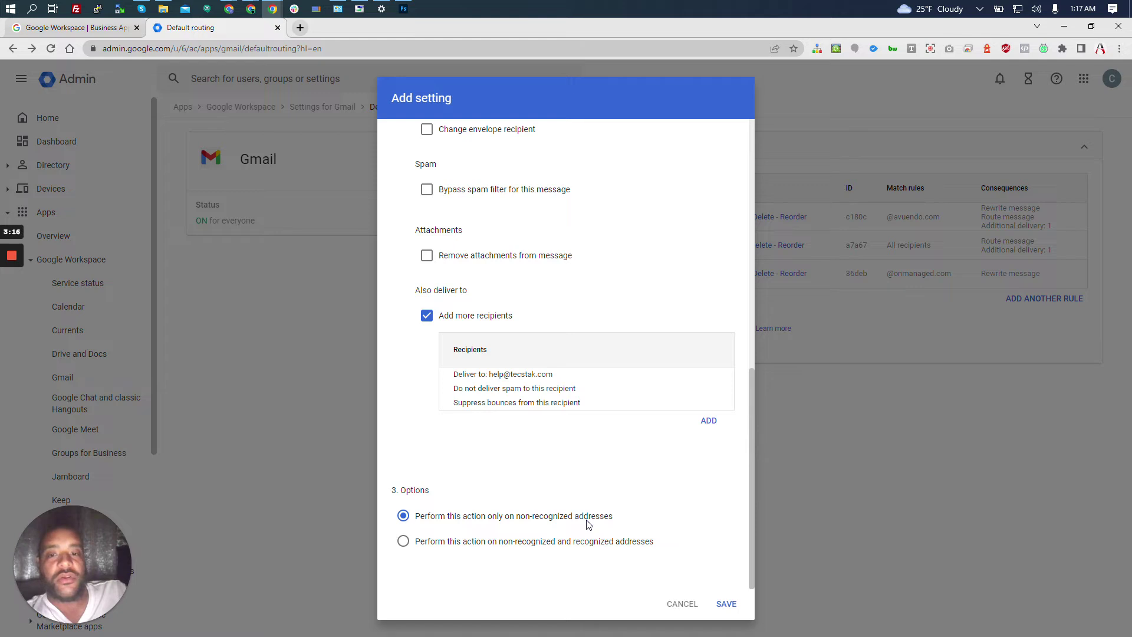
scroll(588, 524, up, 10)
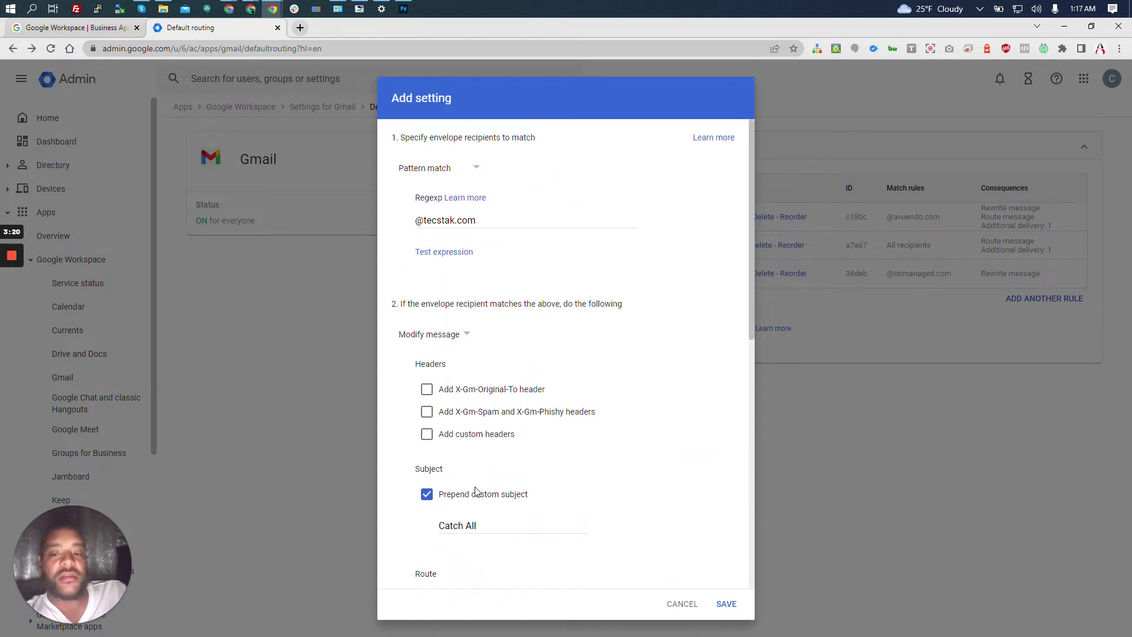
scroll(514, 495, down, 2)
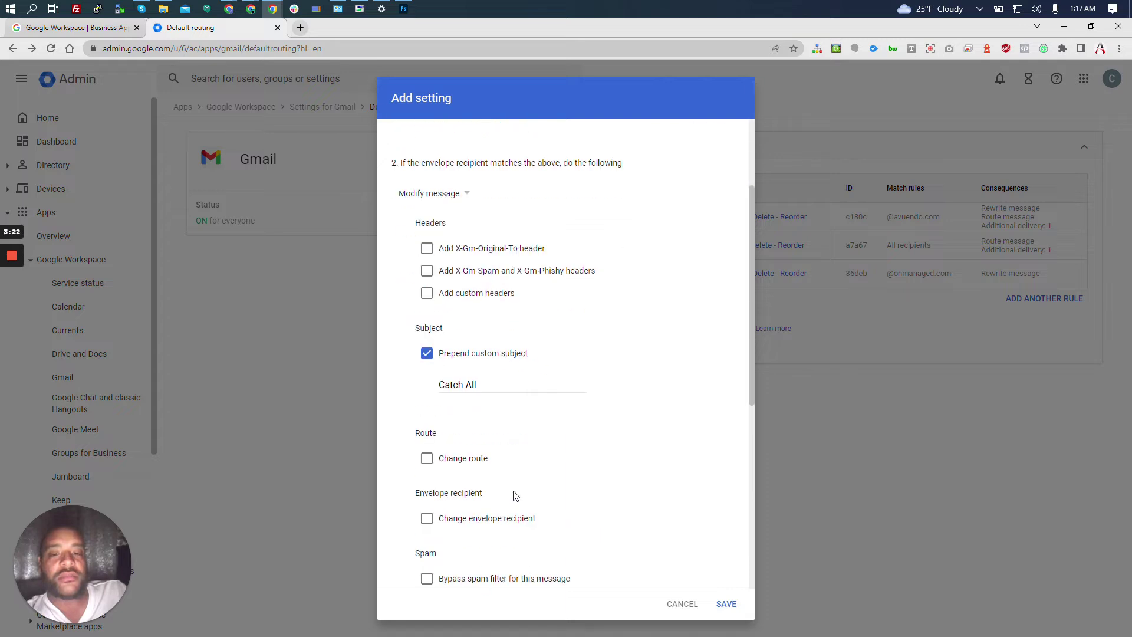
scroll(471, 454, down, 4)
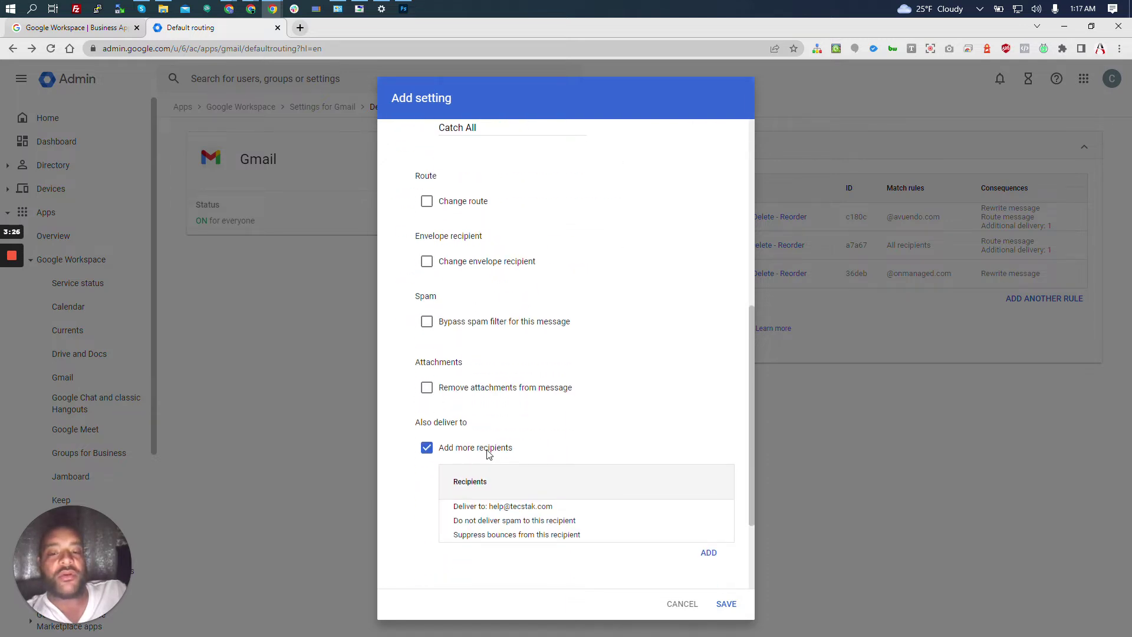
mouse_move(512, 496)
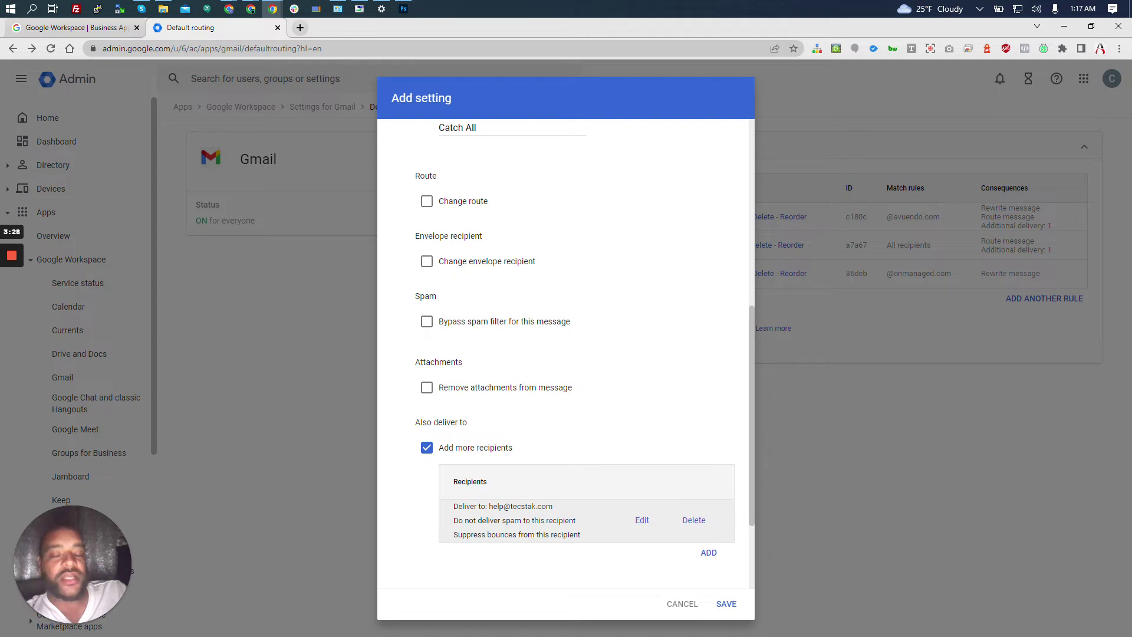
scroll(551, 511, down, 2)
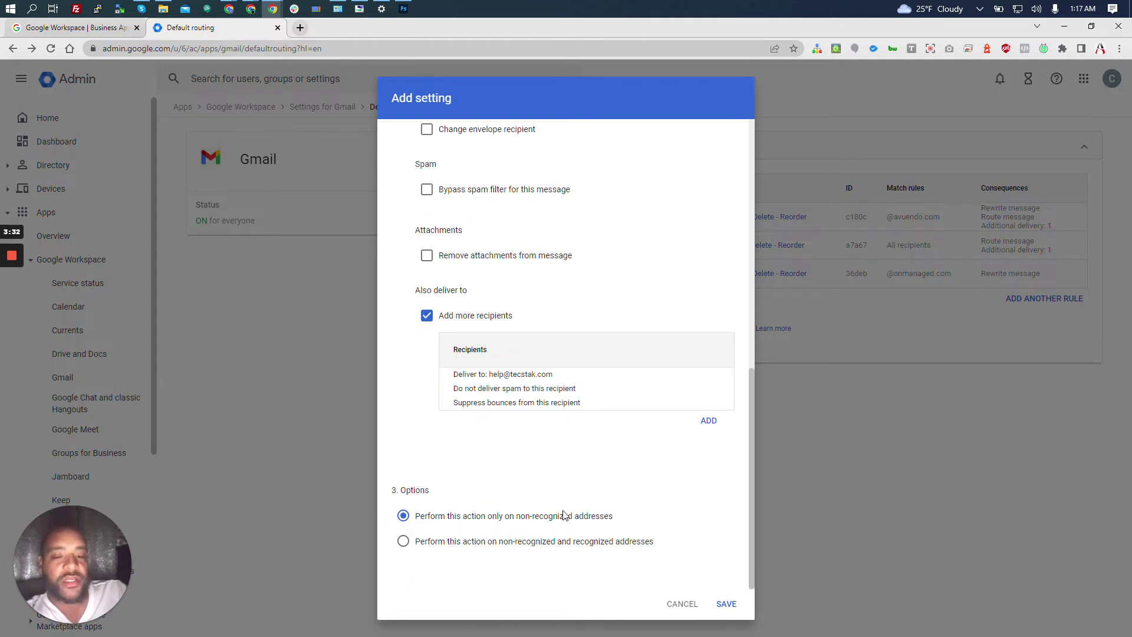
click(723, 604)
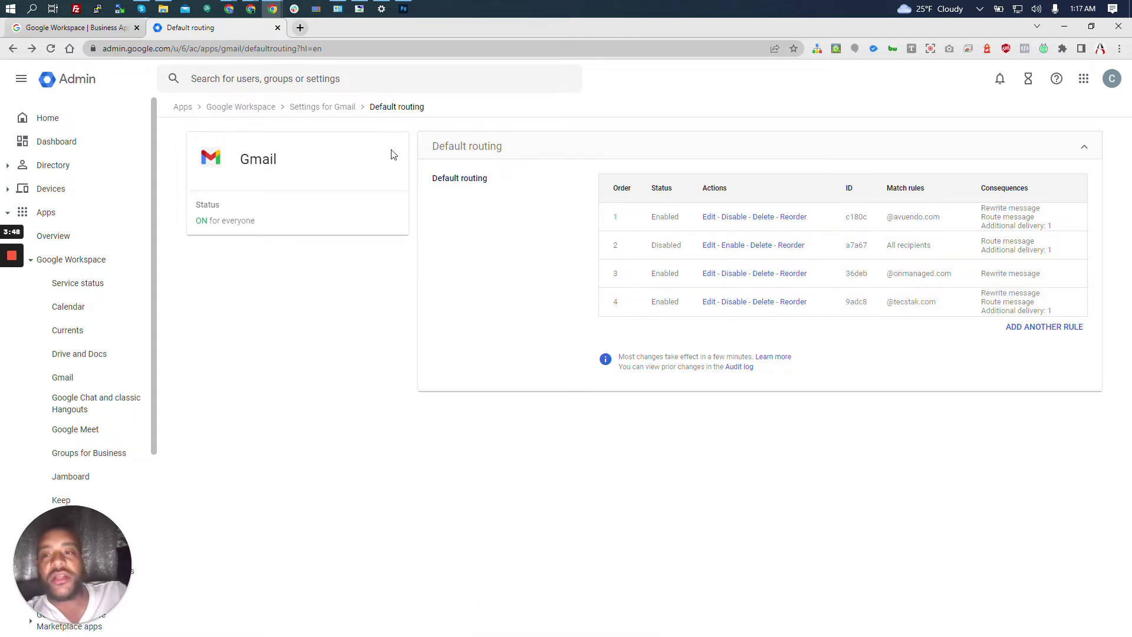
Return from the Gmail routing settings to the Admin console Dashboard.
click(68, 143)
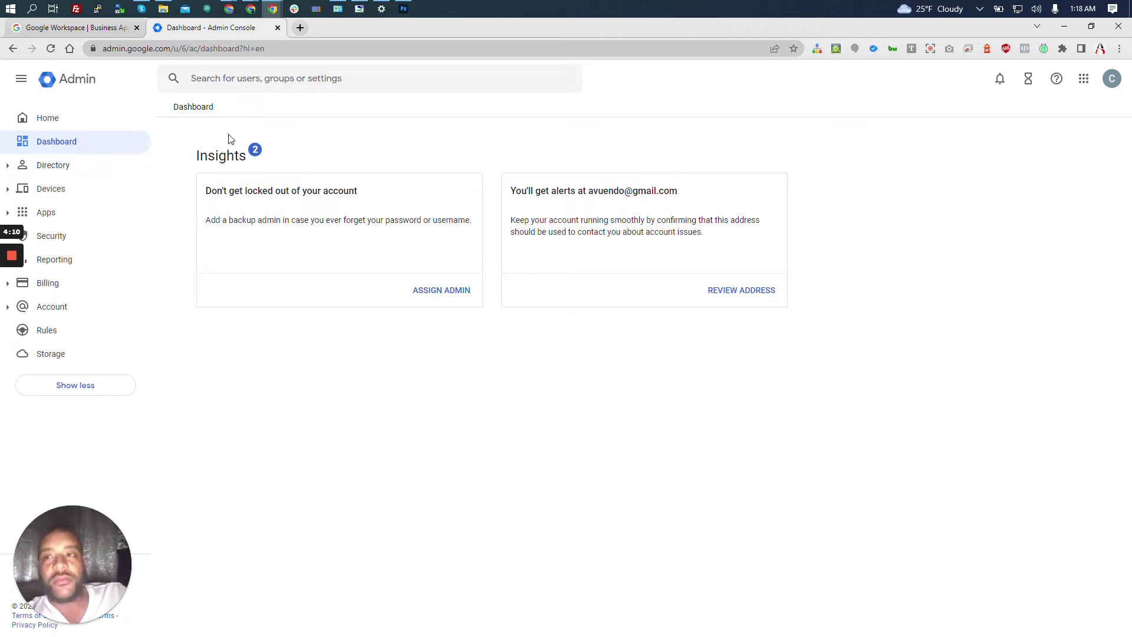
In the Gmail window, start a new full-size email.
mouse_move(249, 7)
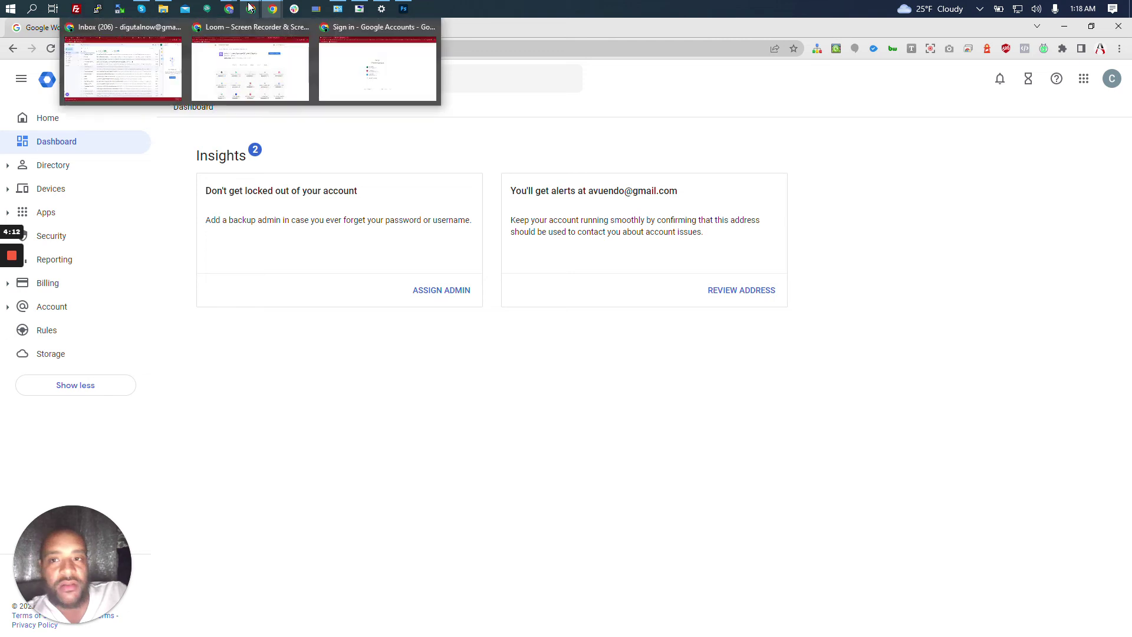
click(153, 83)
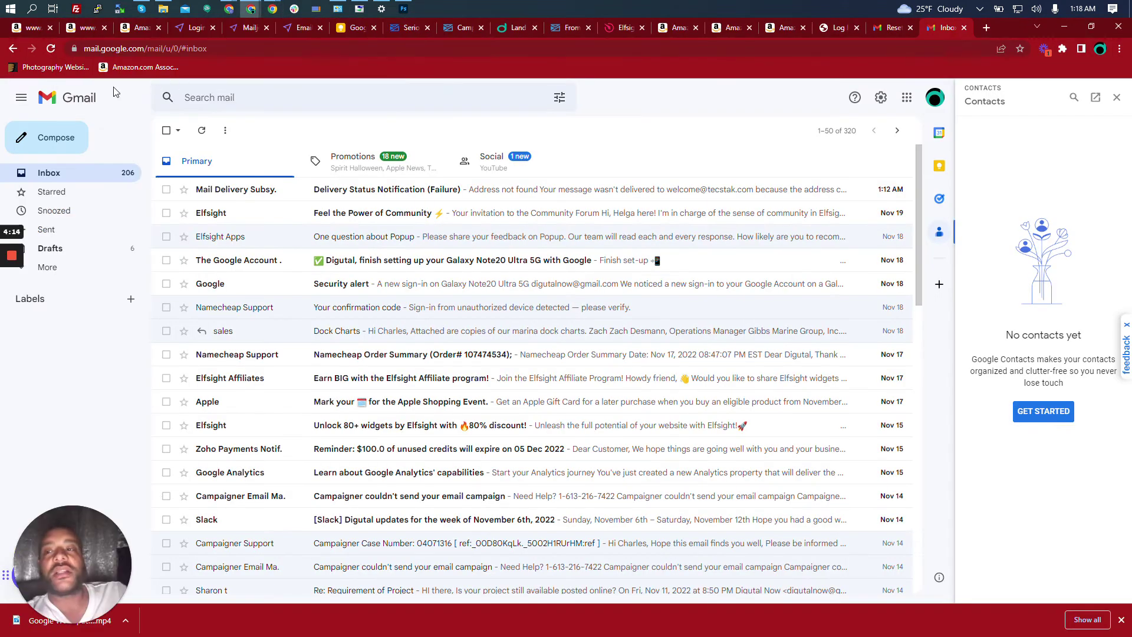
click(50, 145)
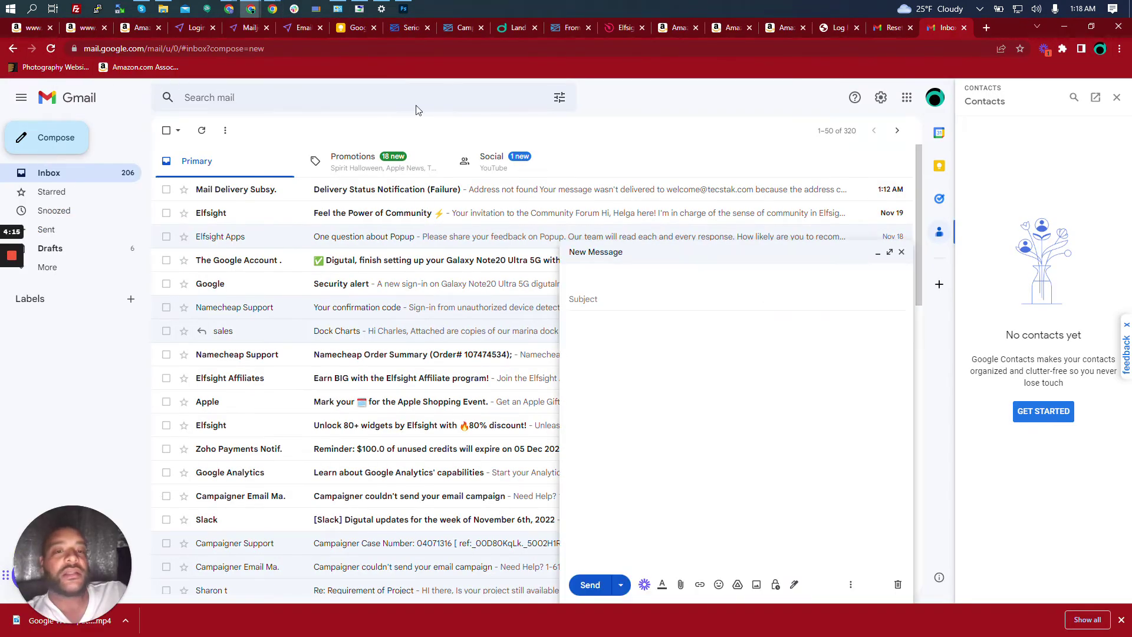
click(891, 252)
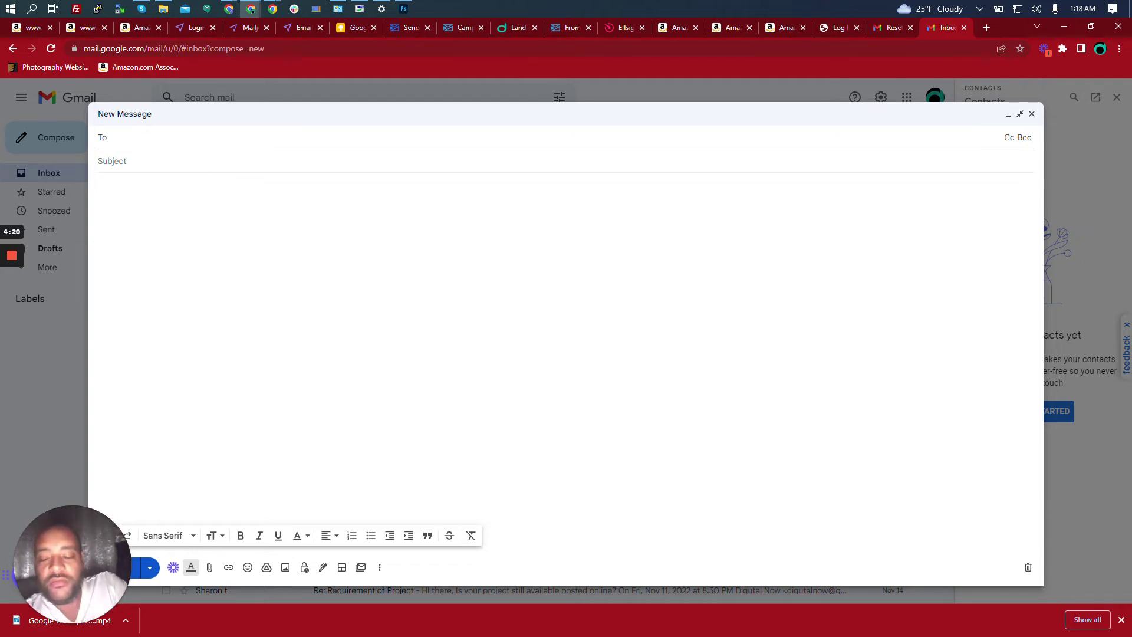
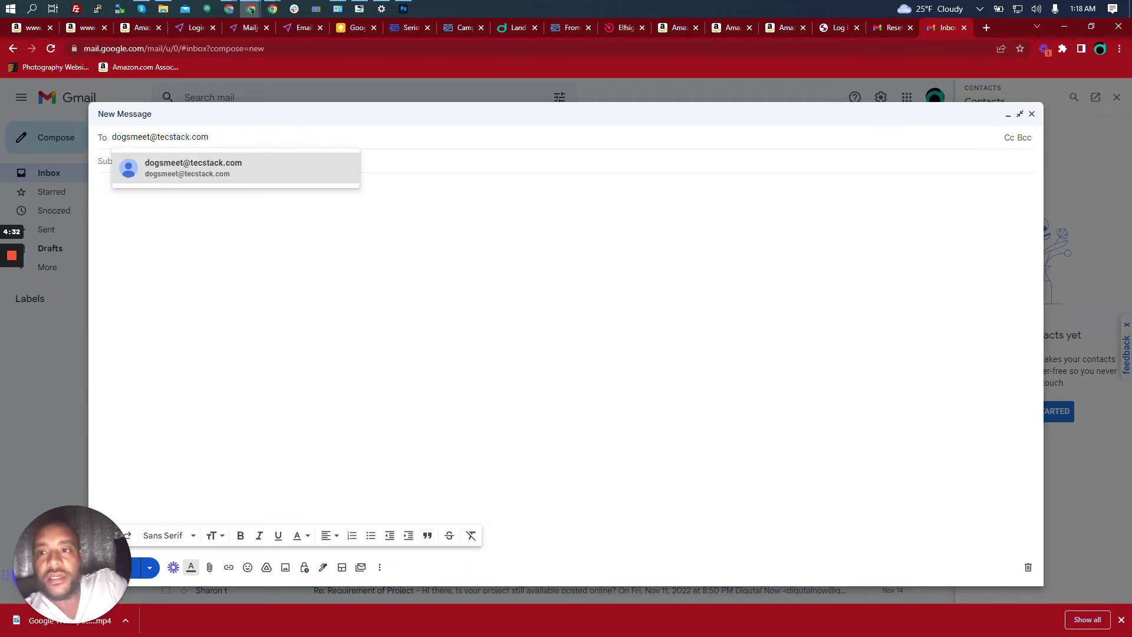
Address it to a test mailbox on tecstak.com, correcting the misspelled domain.
mouse_move(240, 174)
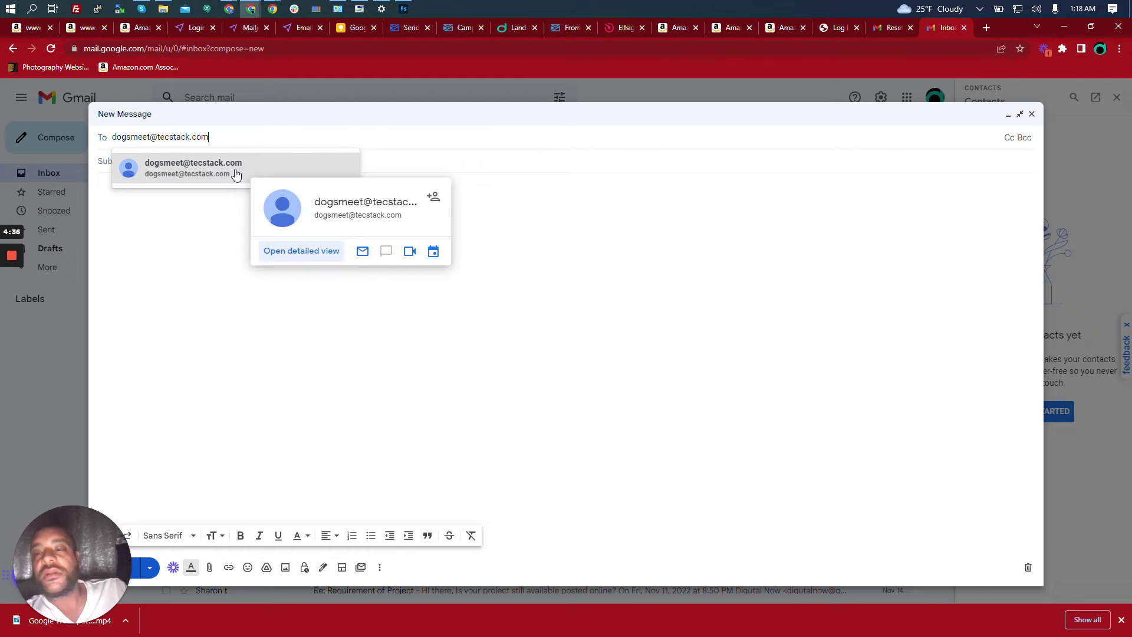
click(185, 136)
key(BackSpace)
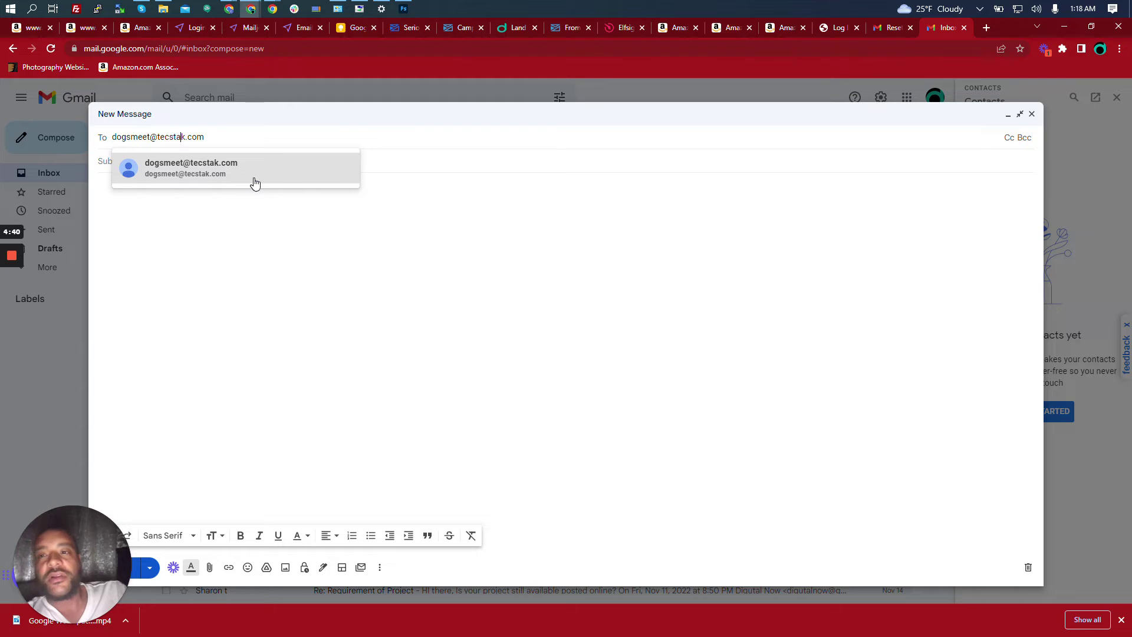
click(255, 184)
click(170, 173)
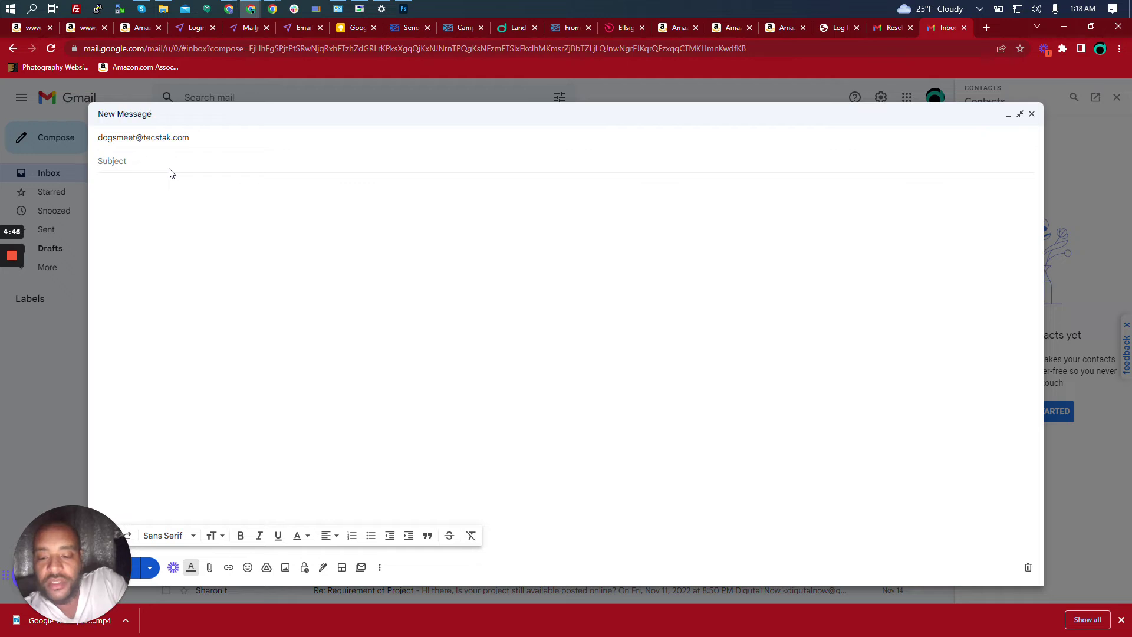
Enter subject 'Dog are running test email catch all' and body 'Testing email catch all again'.
text(Dog)
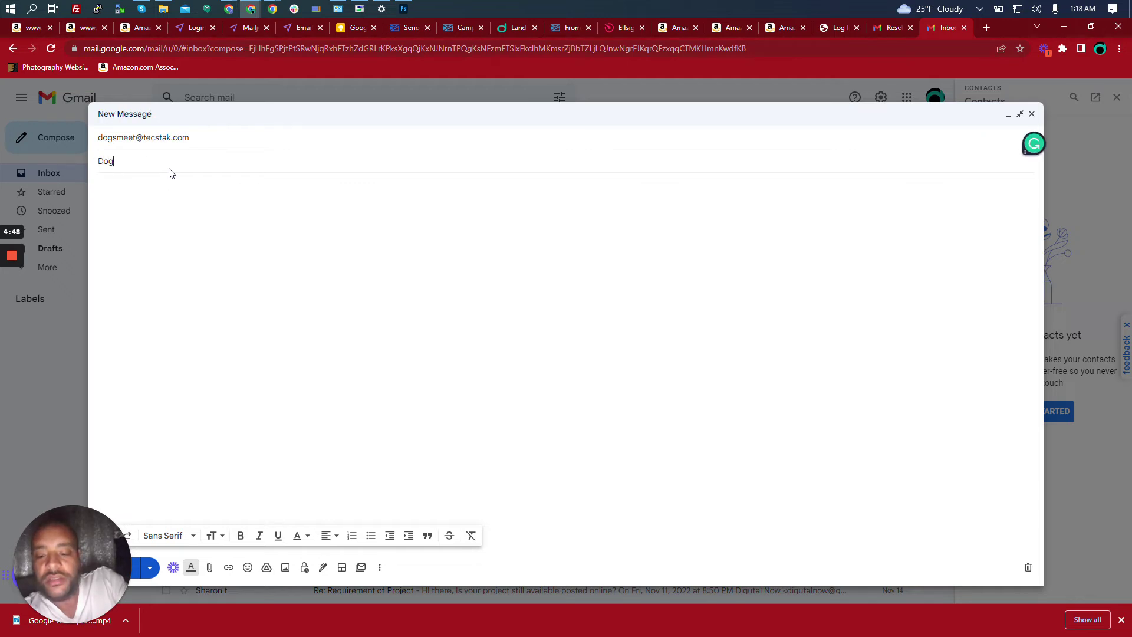
text( are running)
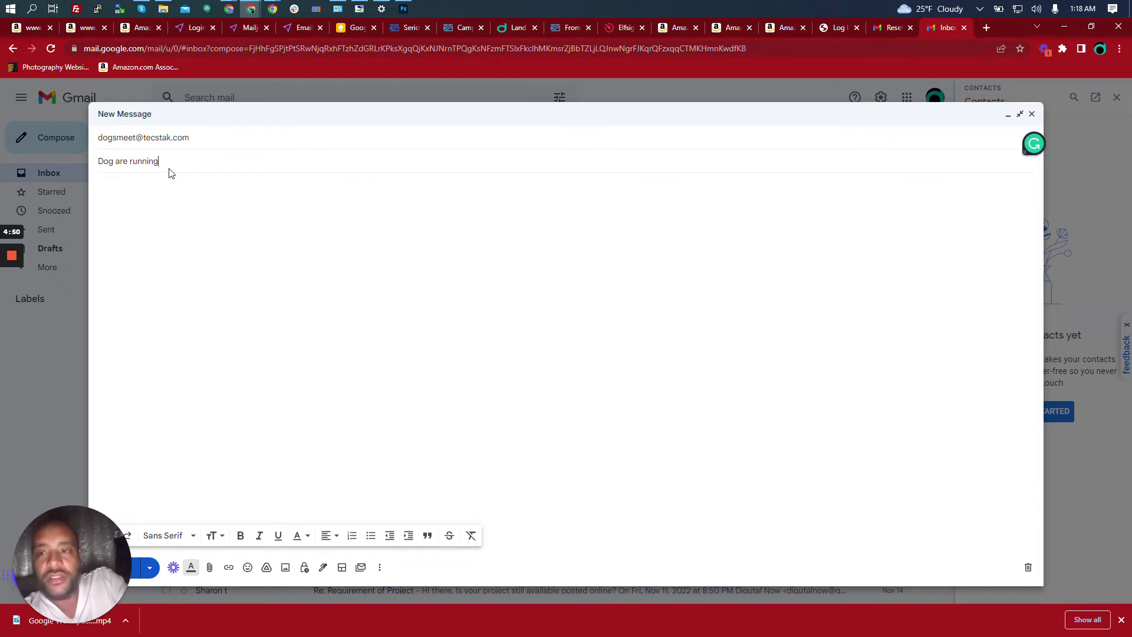
text( test e)
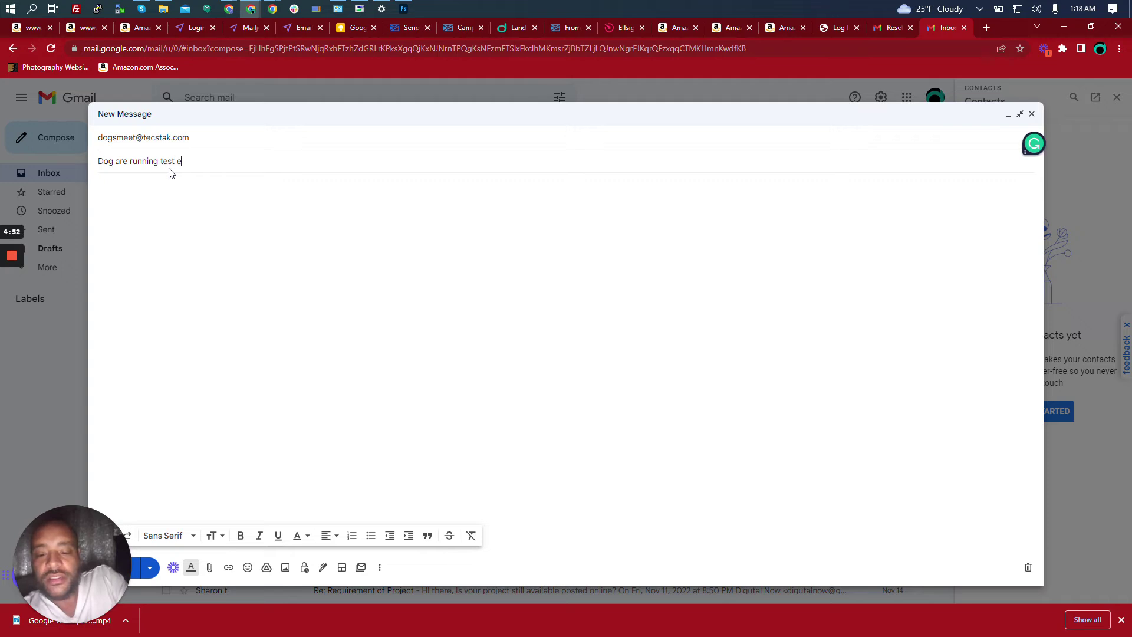
text(mail catch all)
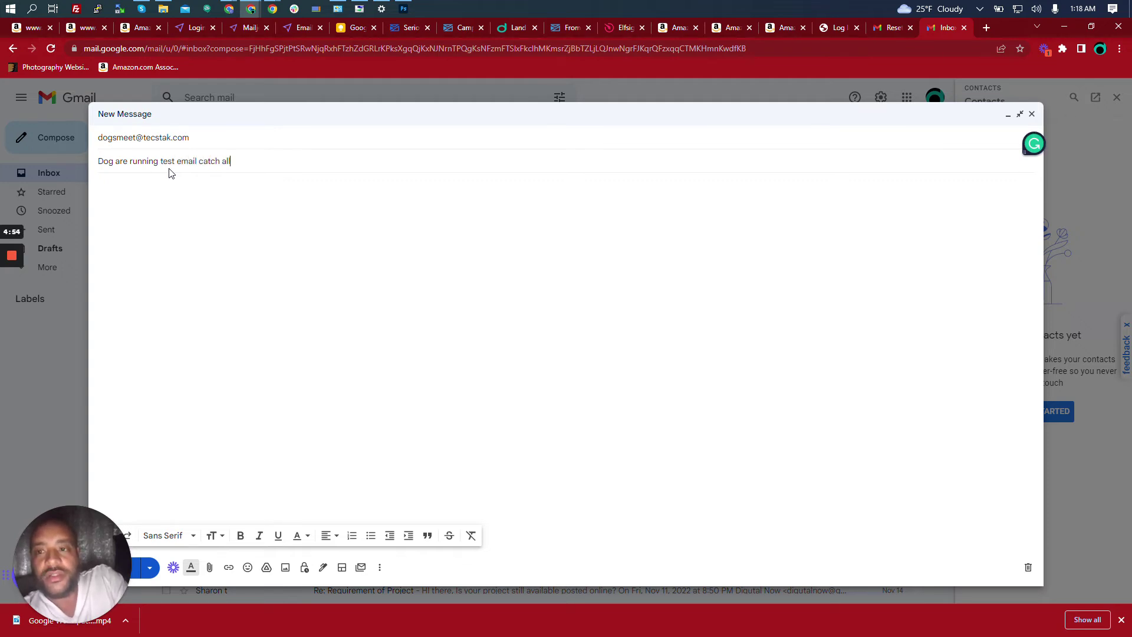
key(Tab)
text(Testing )
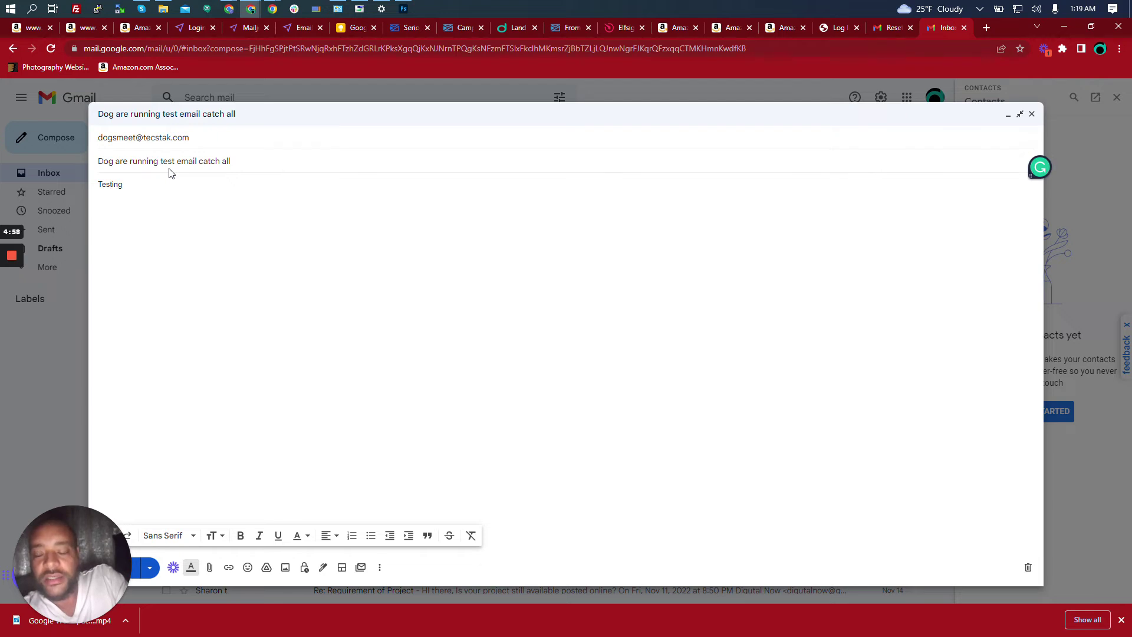
text(email catch all again)
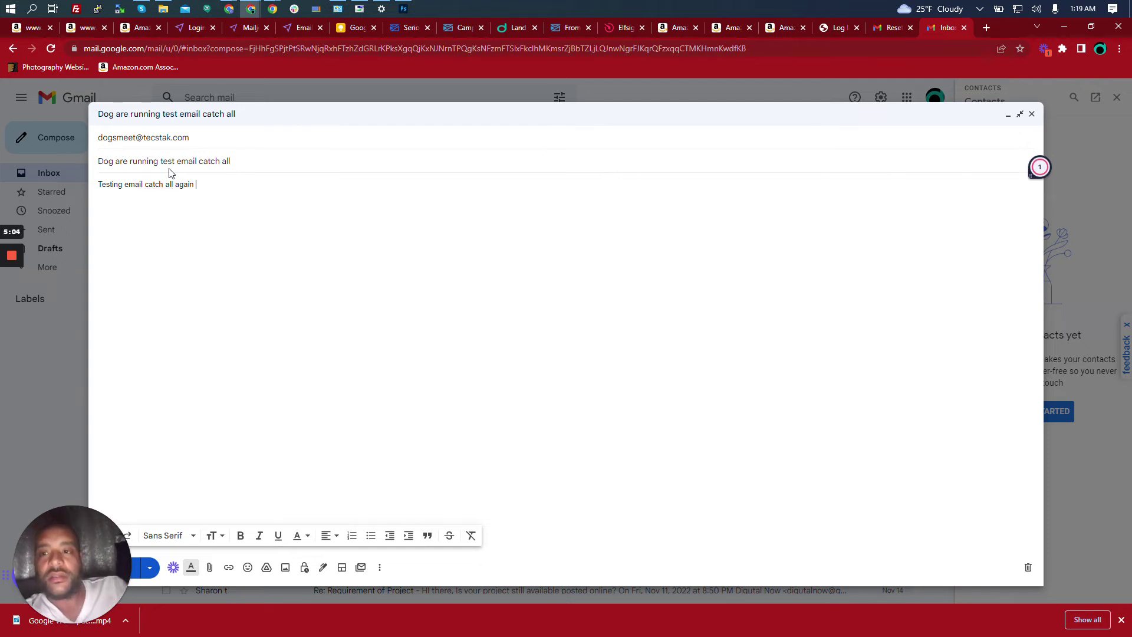
Change 'catch all' to 'catch-all' in the body and send the email.
right_click(156, 184)
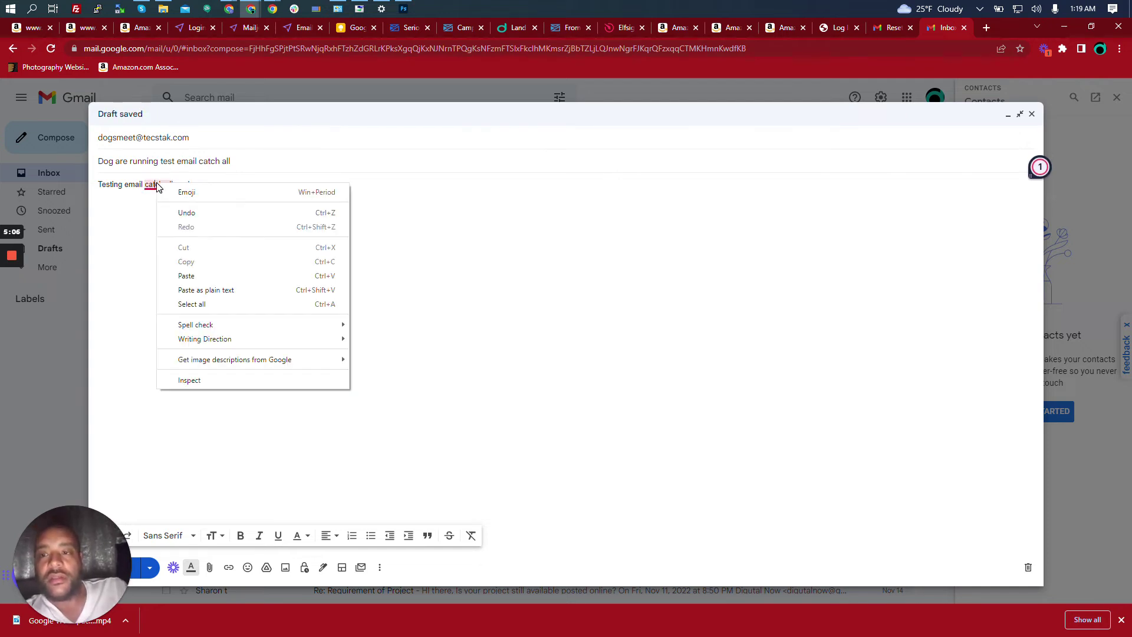
click(155, 184)
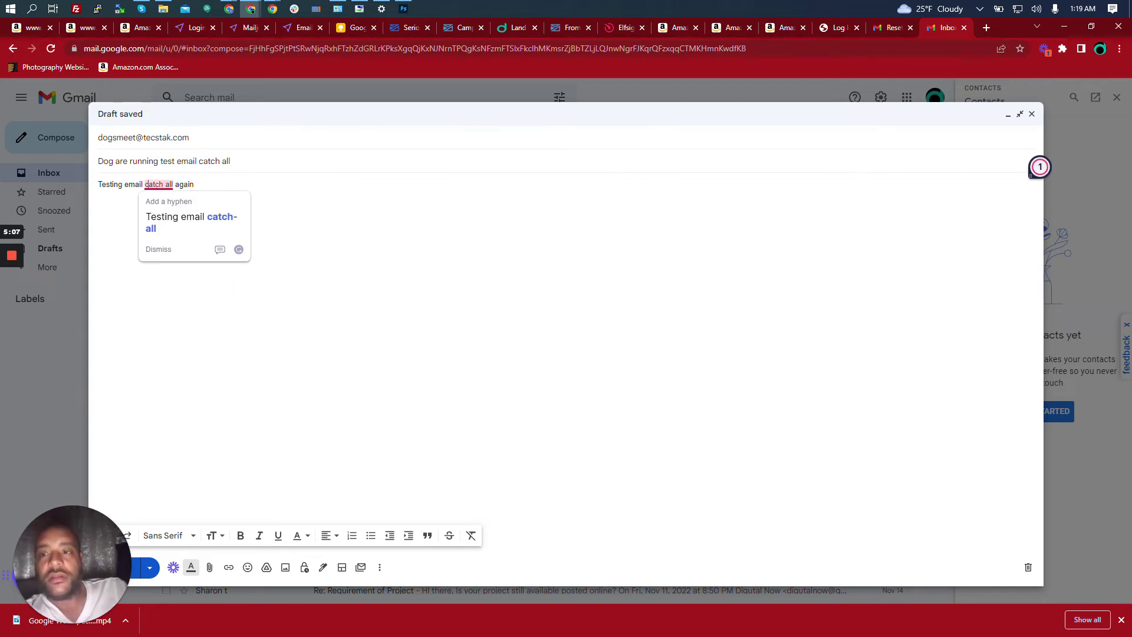
click(219, 222)
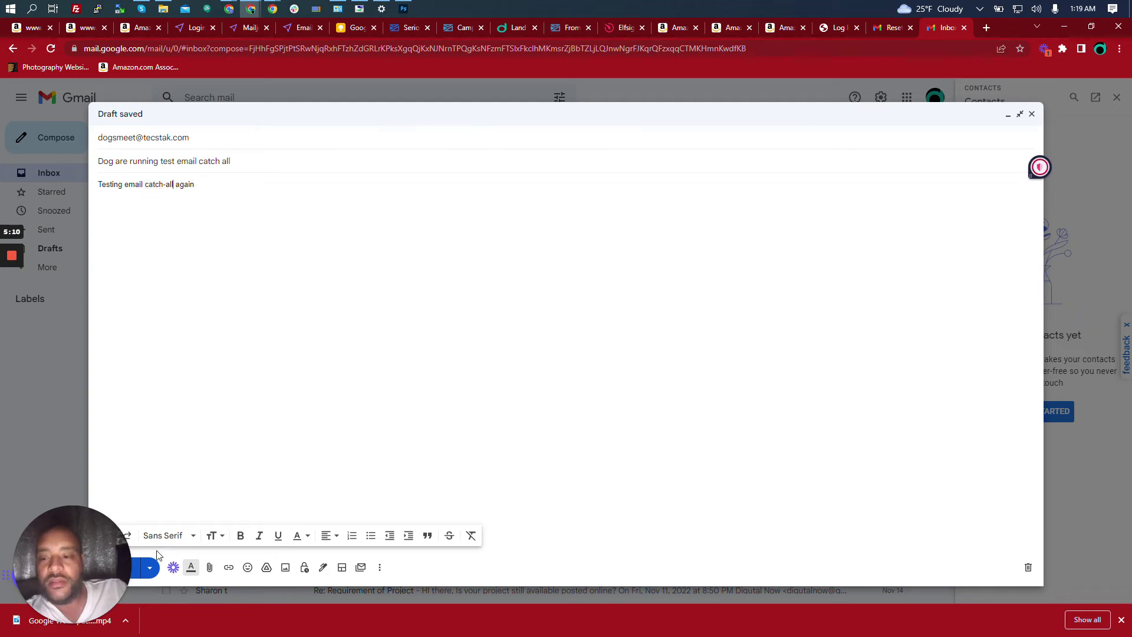
click(137, 571)
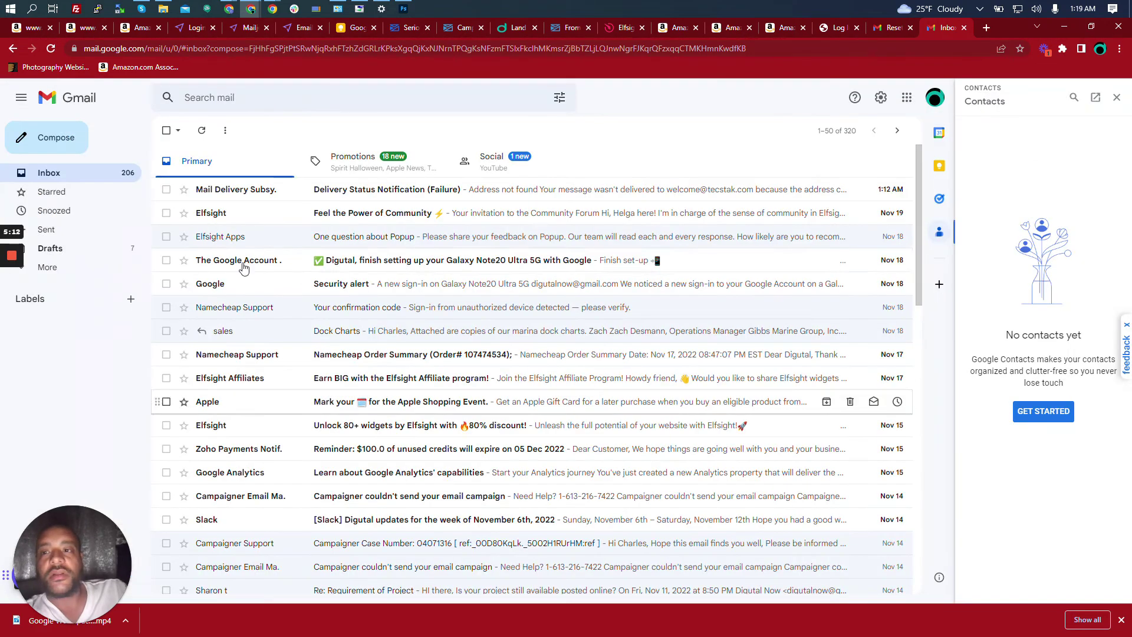
Confirm the Gmail inbox belongs to the help account and open the arrived [Catch All] test email.
mouse_move(275, 10)
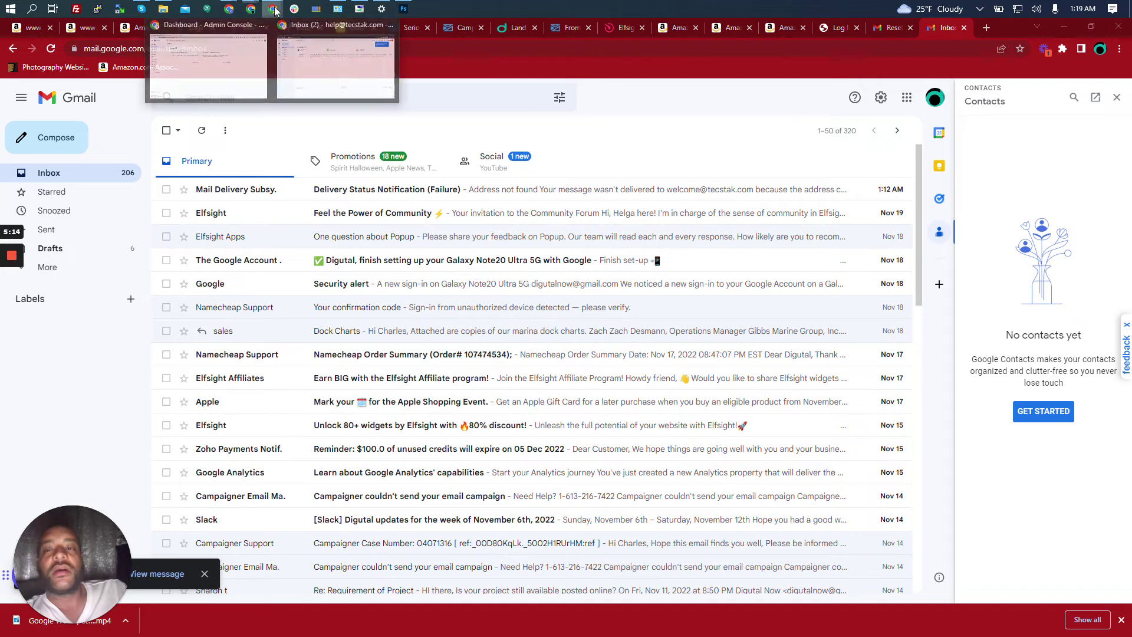
click(353, 70)
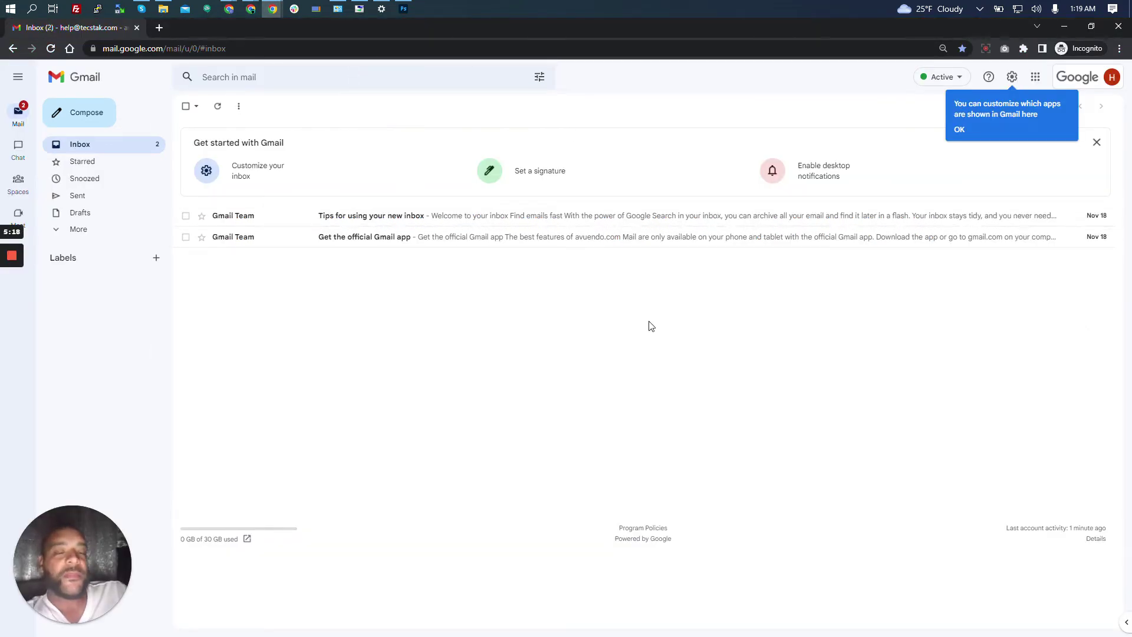
click(1086, 81)
click(1012, 77)
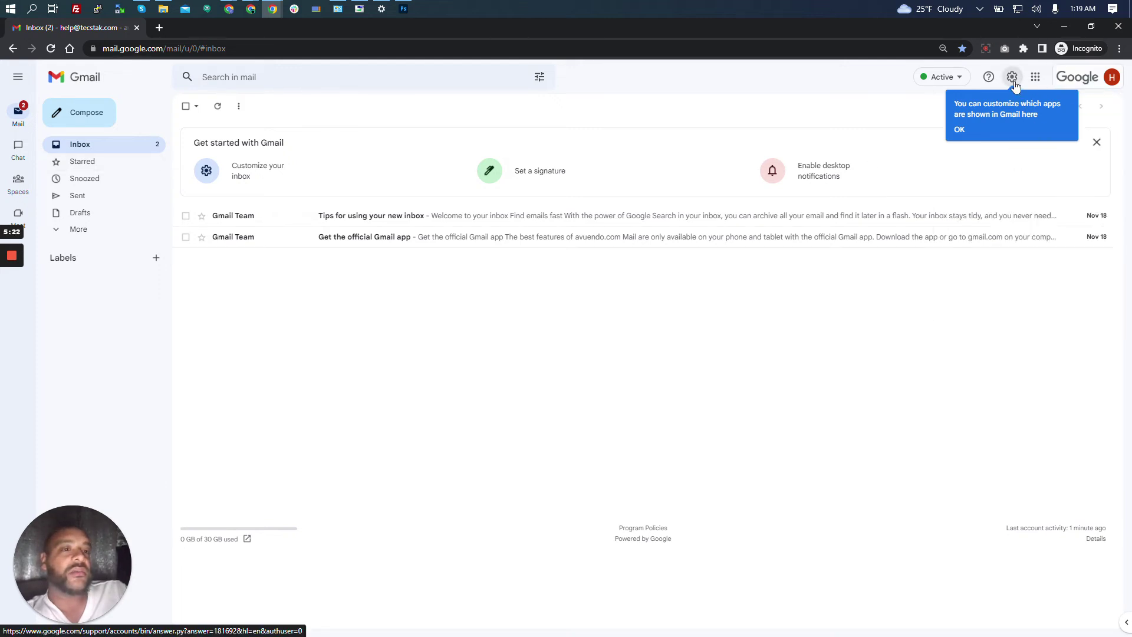
click(1082, 81)
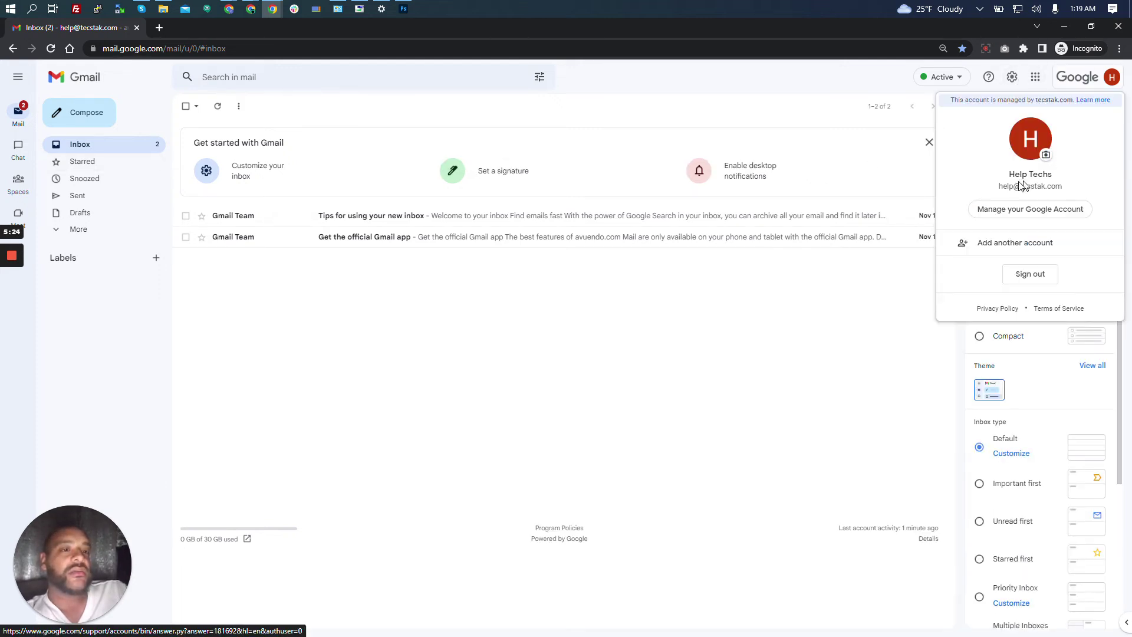
drag(998, 186, 1062, 186)
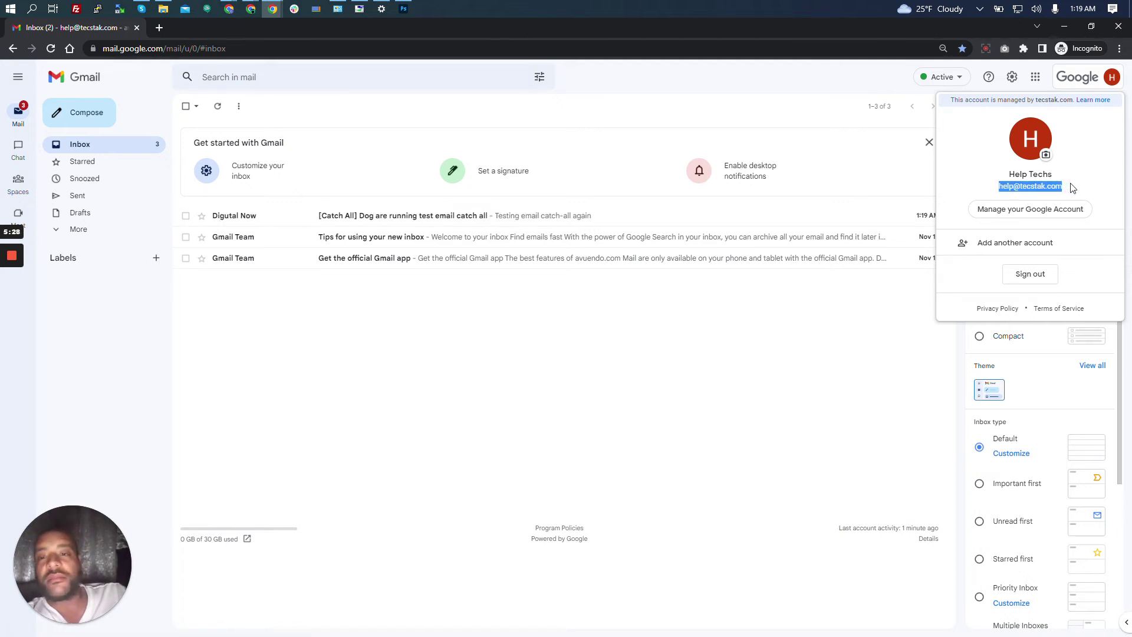
click(361, 379)
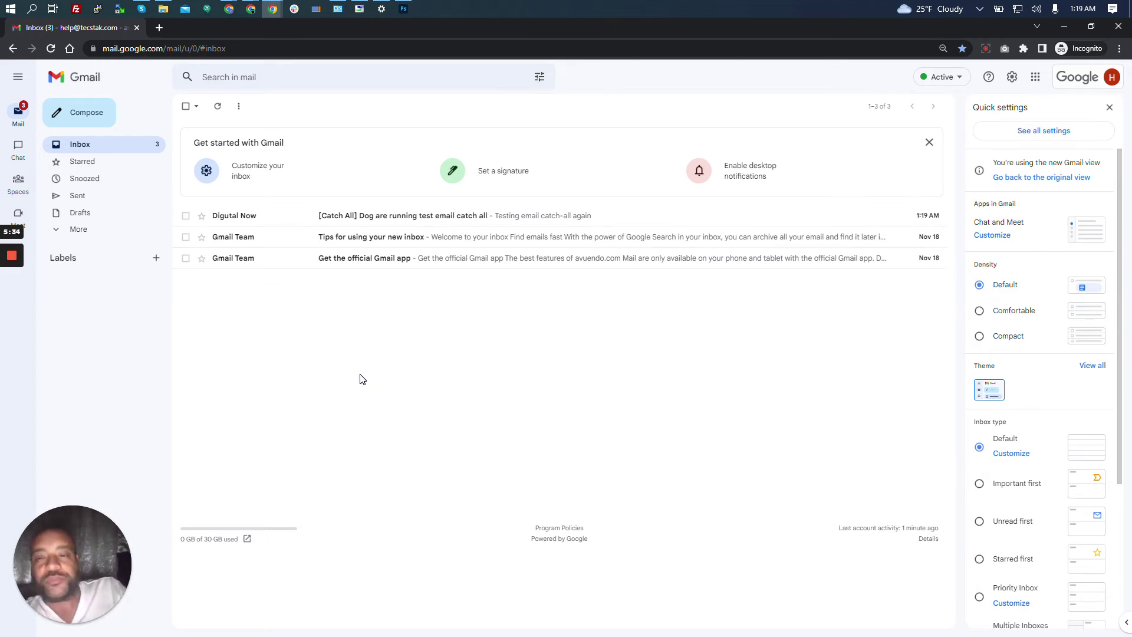
click(269, 224)
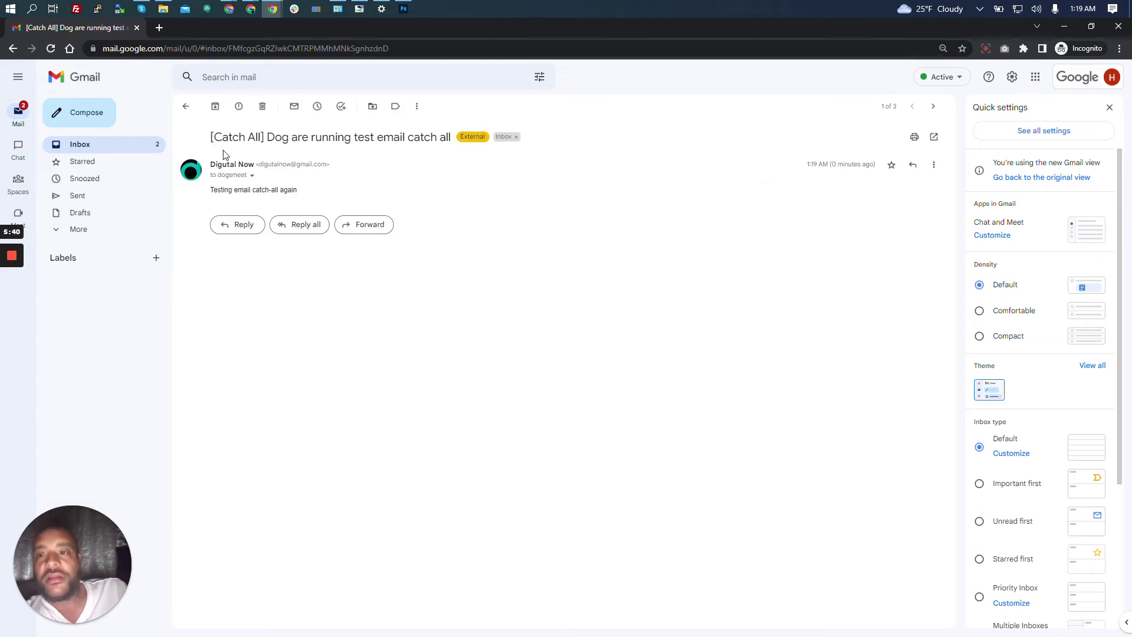
drag(210, 137, 265, 137)
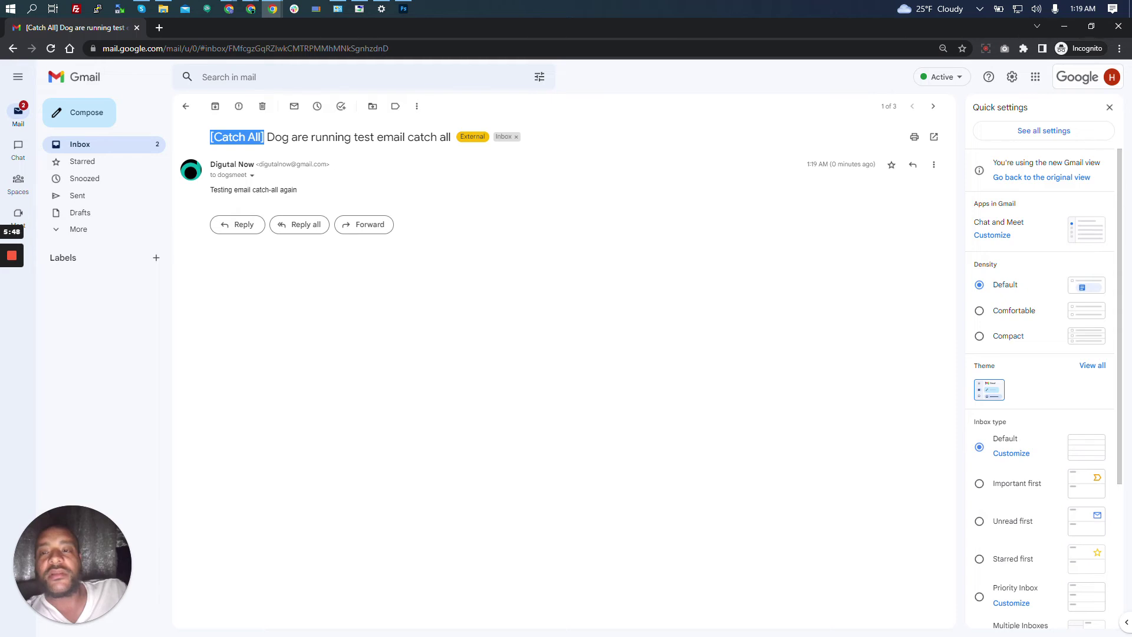
click(264, 157)
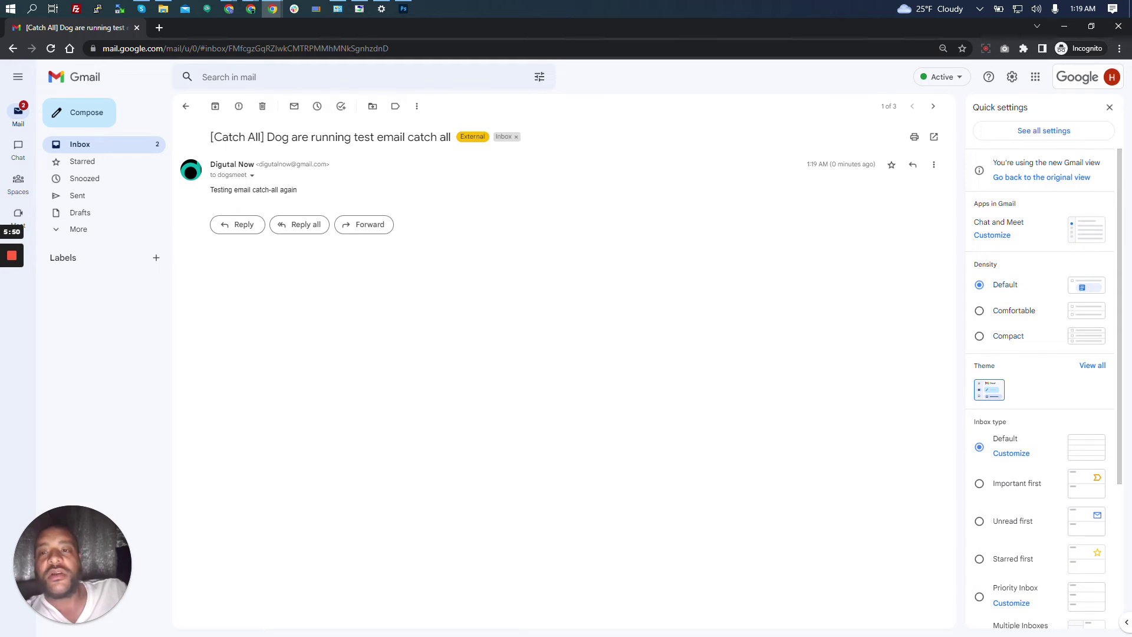
click(252, 175)
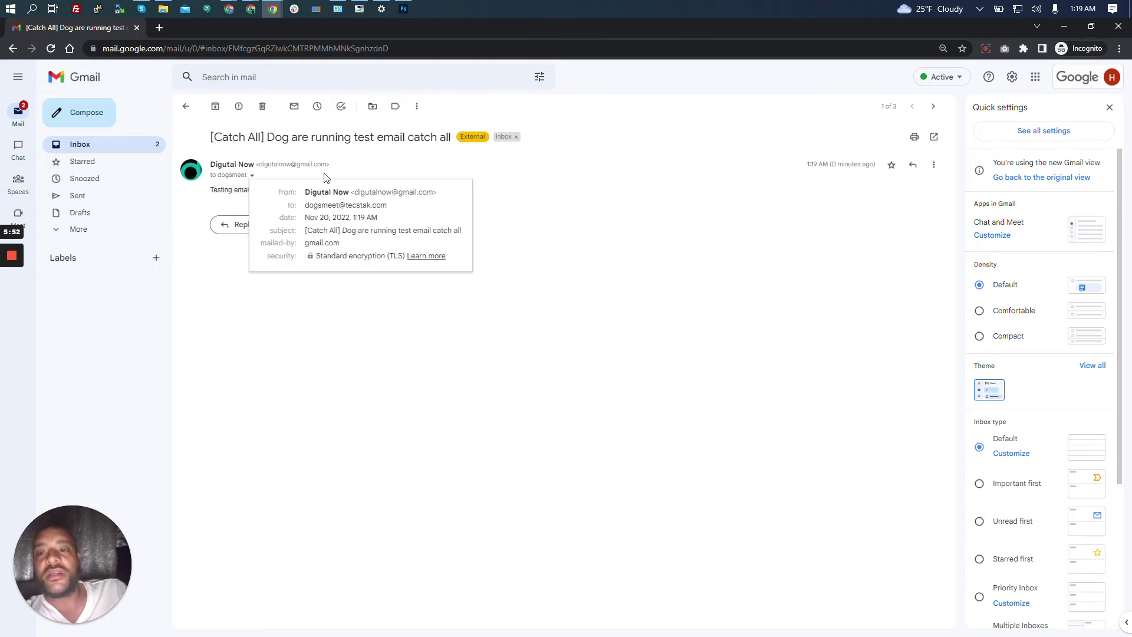
click(1111, 77)
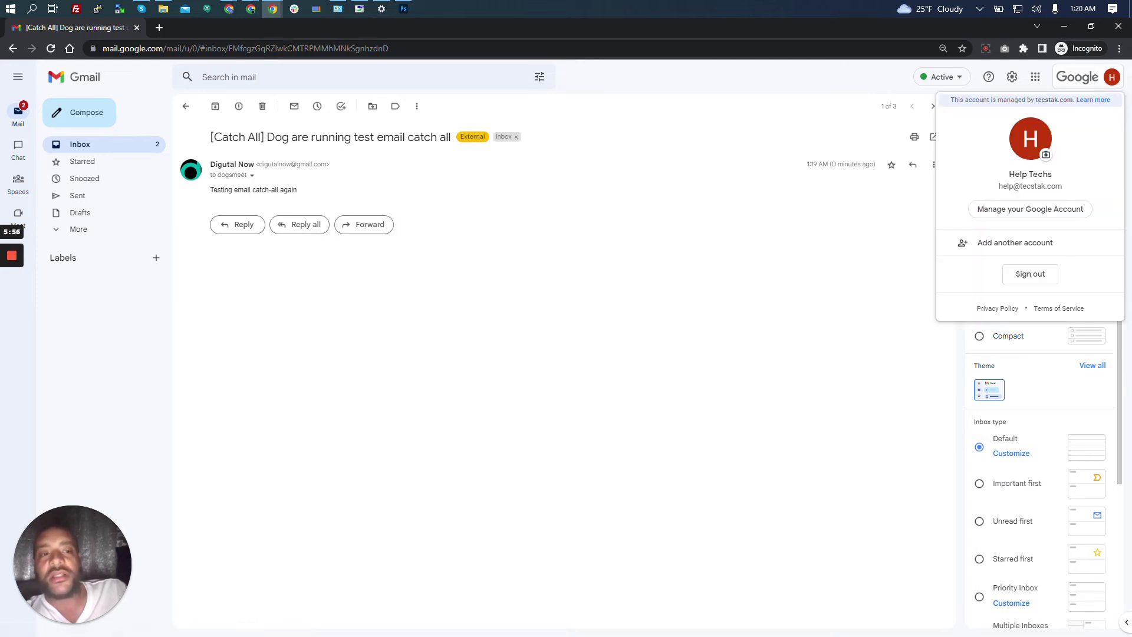
click(249, 175)
drag(304, 205, 391, 210)
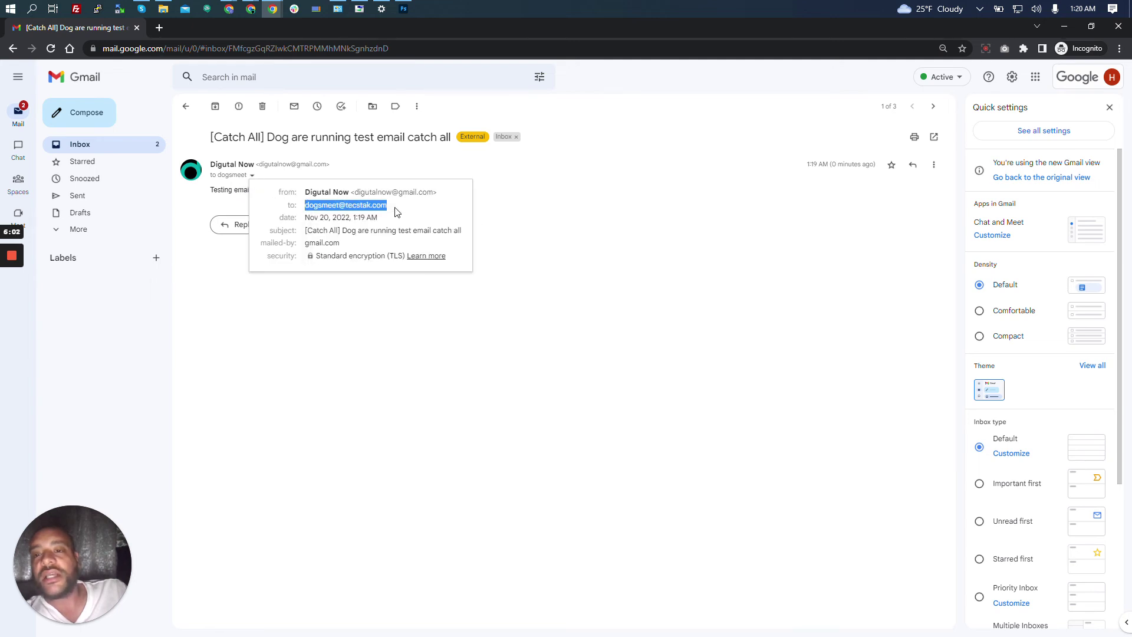
click(397, 212)
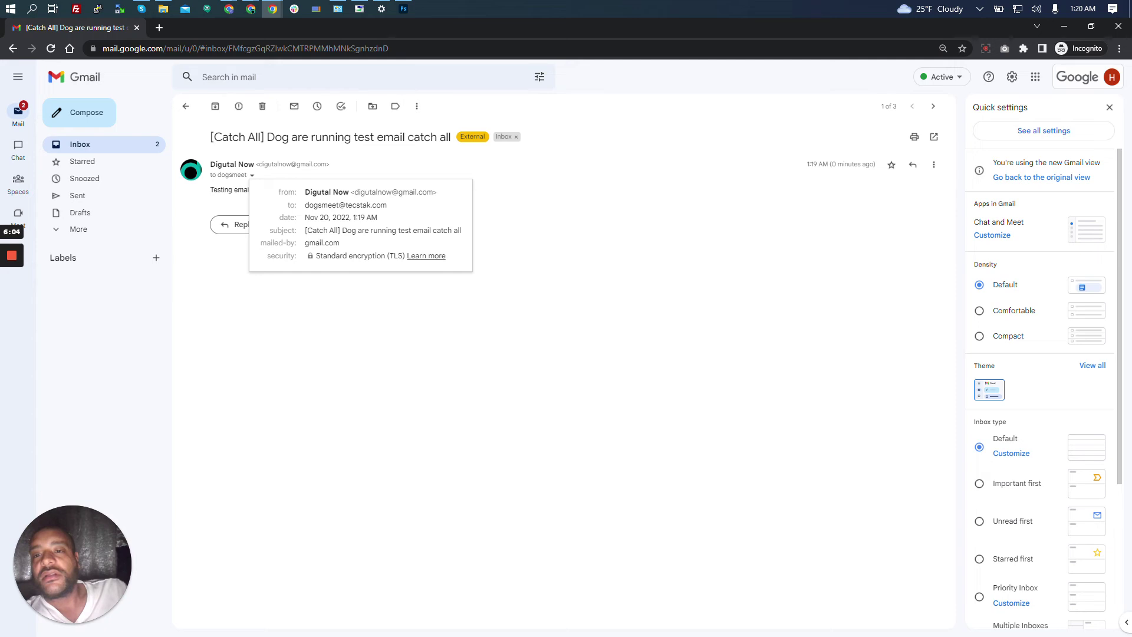
drag(305, 231, 402, 243)
click(402, 243)
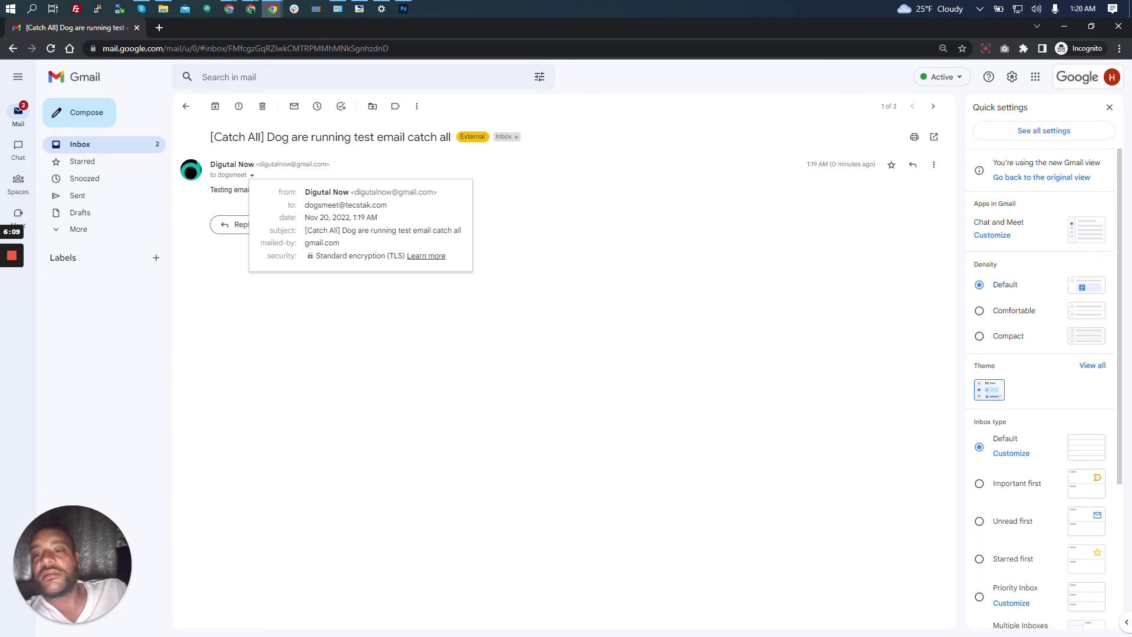
click(302, 307)
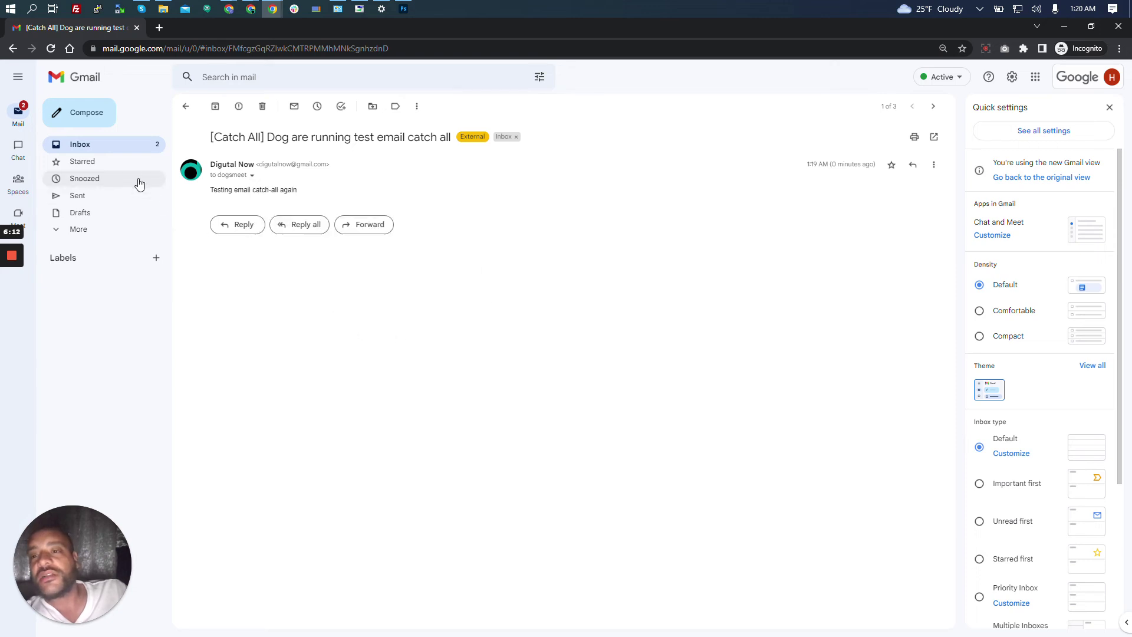
click(120, 149)
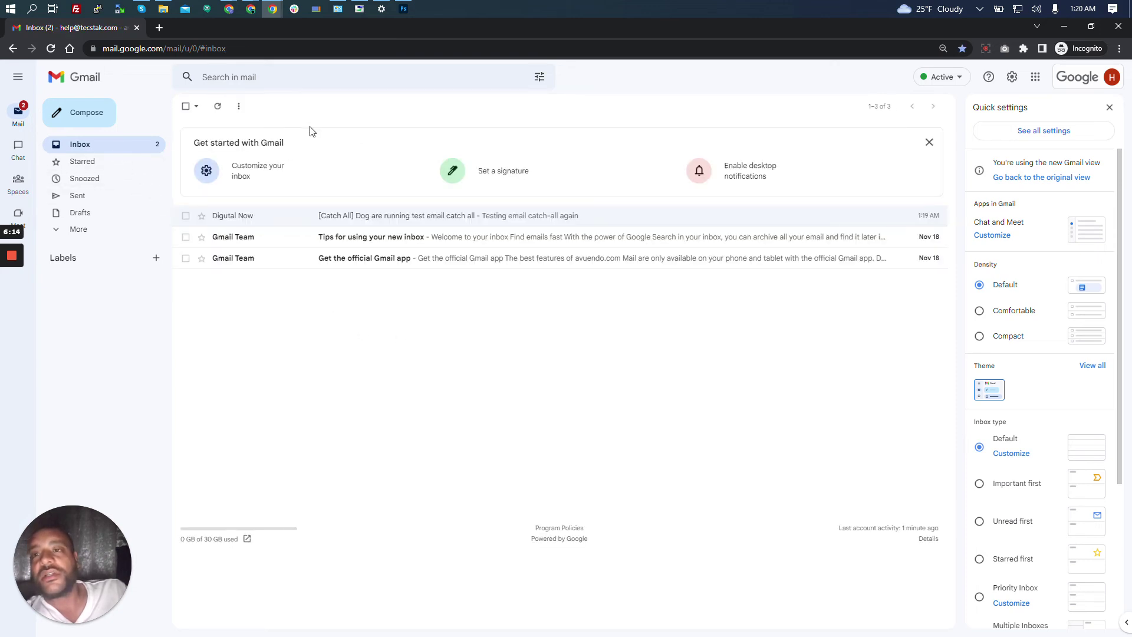
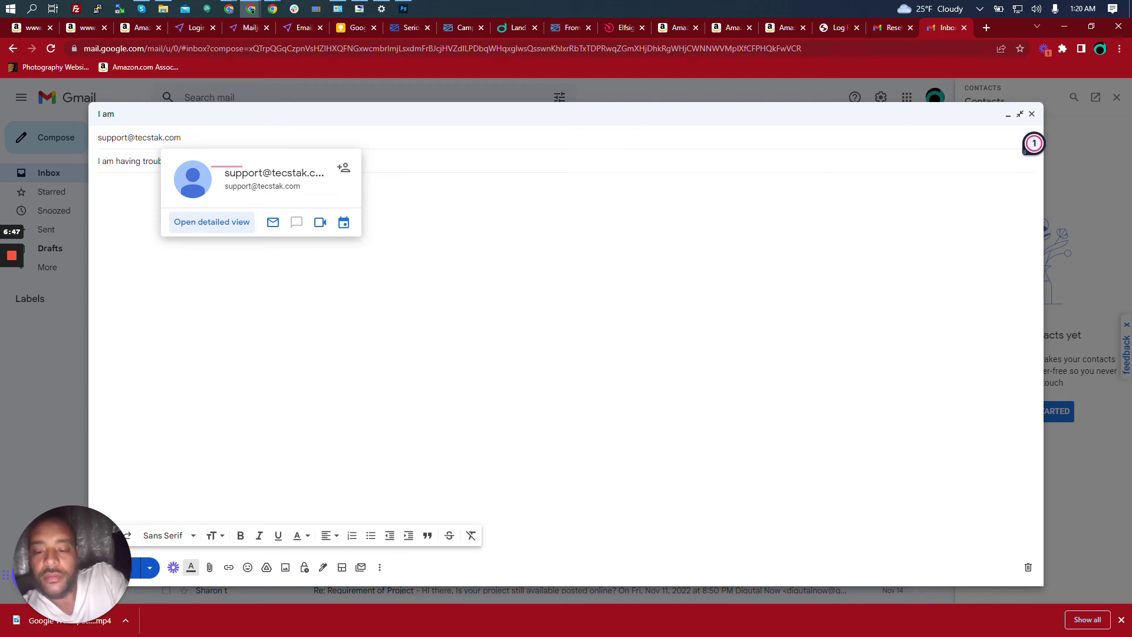
Write 'Please help me' as the message body and send the test email to the support address.
click(98, 184)
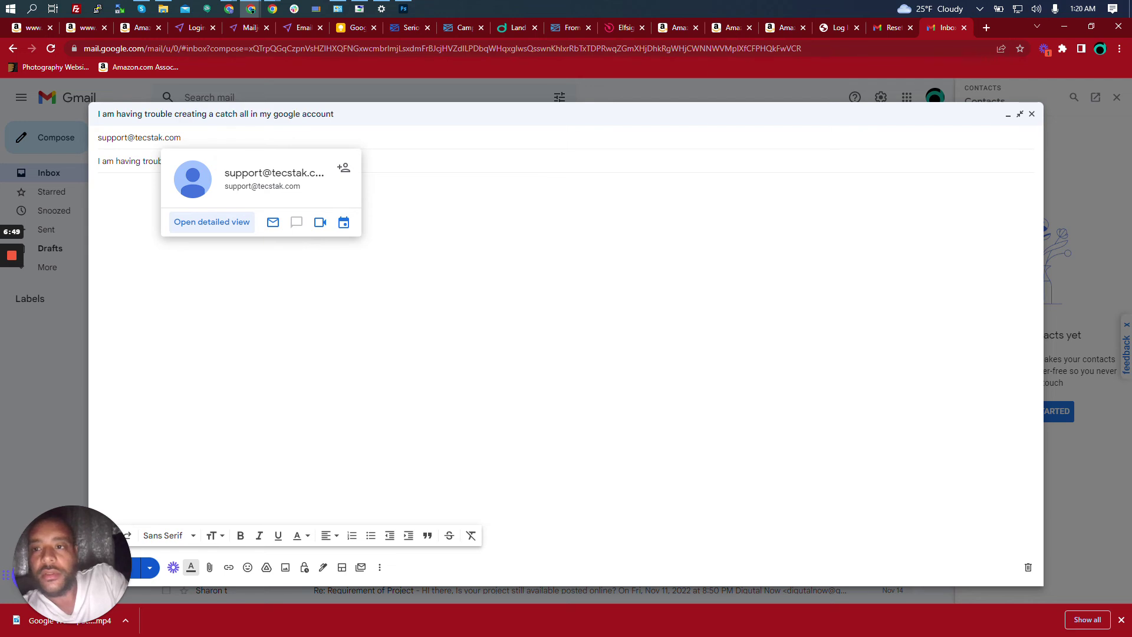
text(Ple)
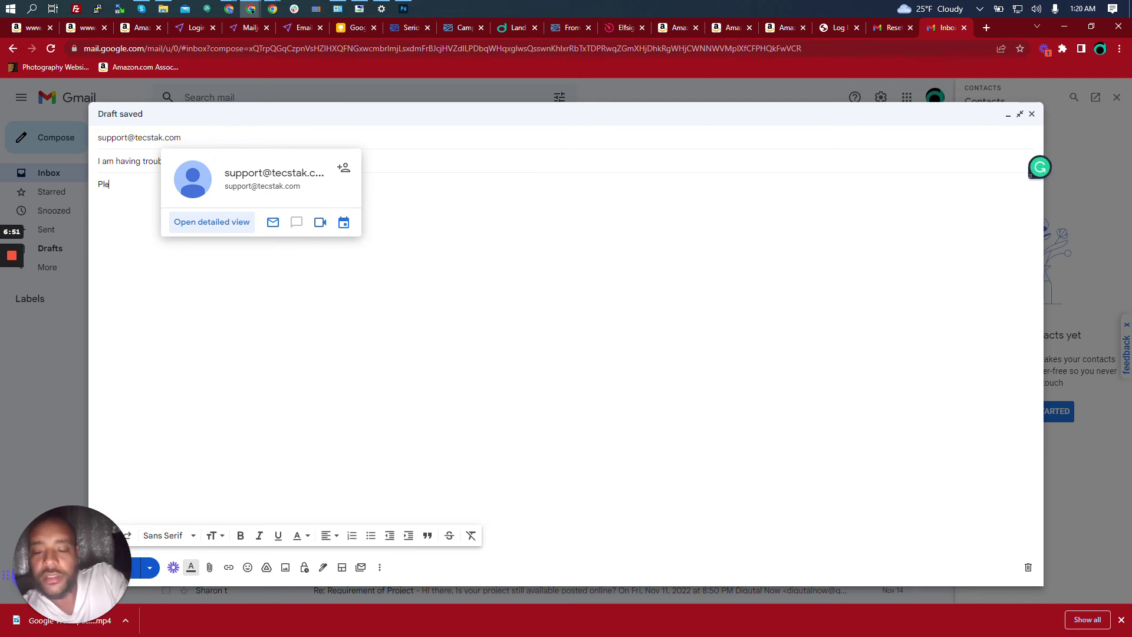
text(ase help me)
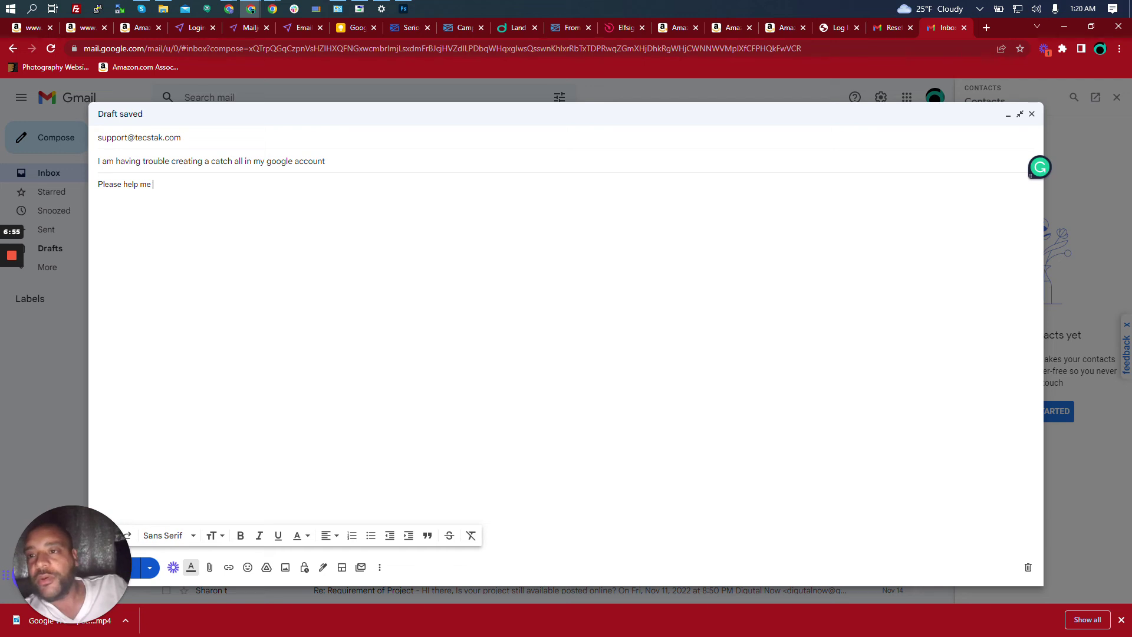
click(139, 569)
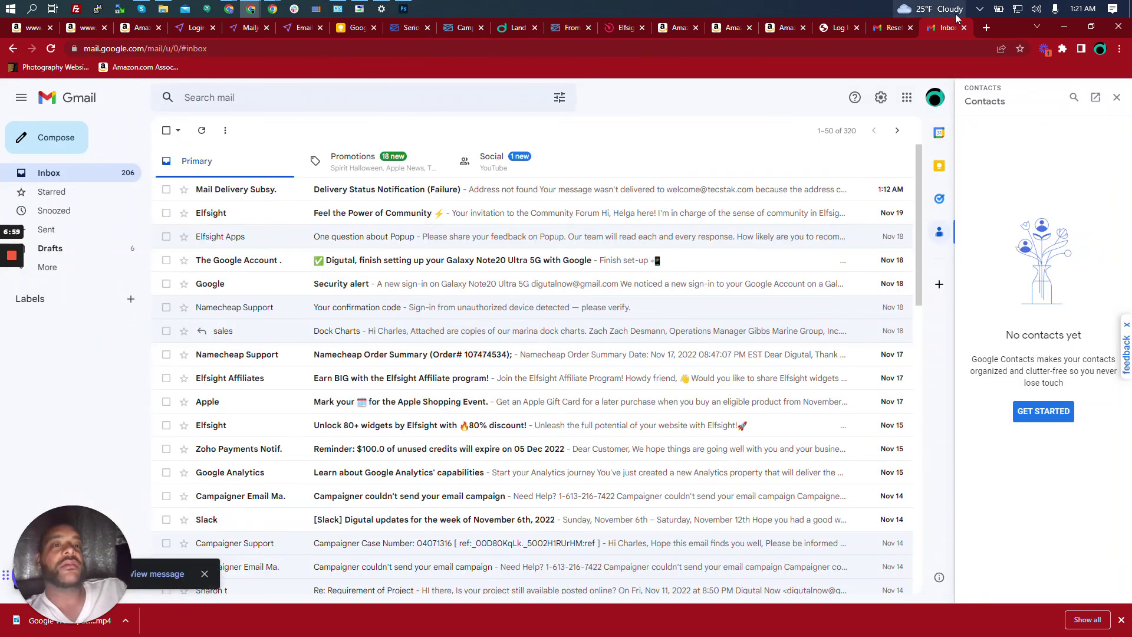
Bring up the catch-all inbox window, dismiss Quick settings, and open the newly arrived [Catch All] message.
click(1064, 27)
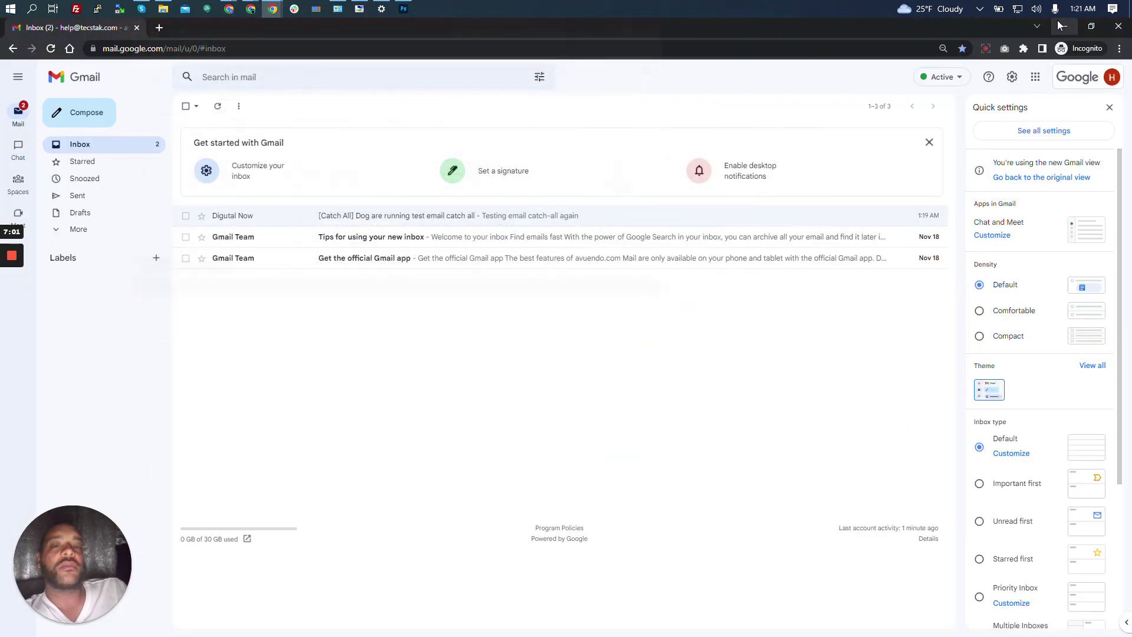
click(1110, 109)
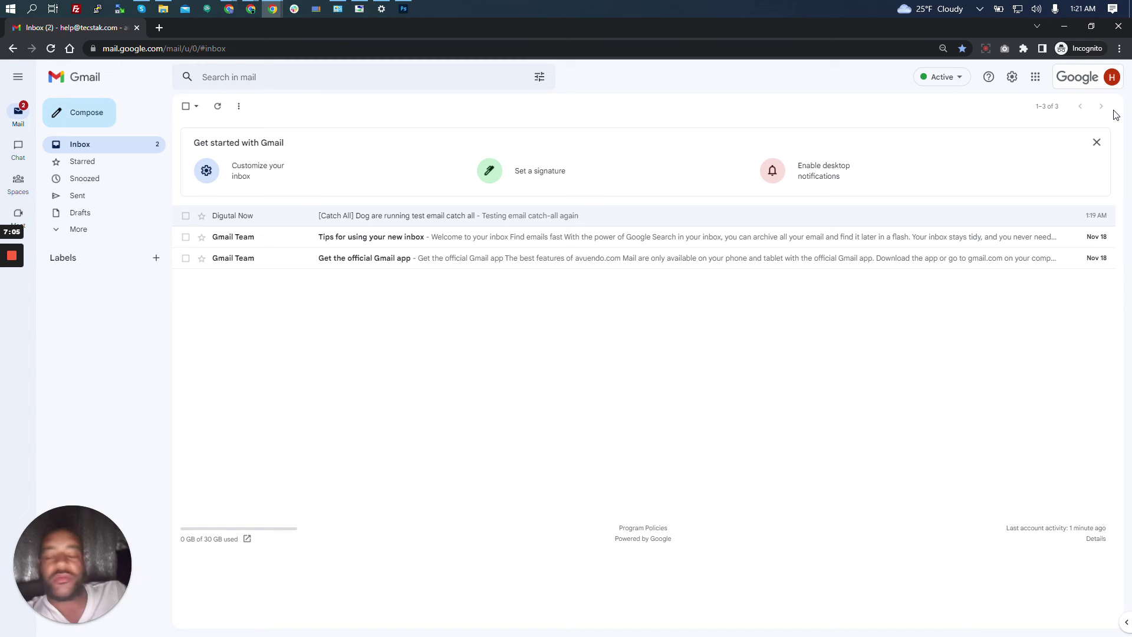
mouse_move(25, 154)
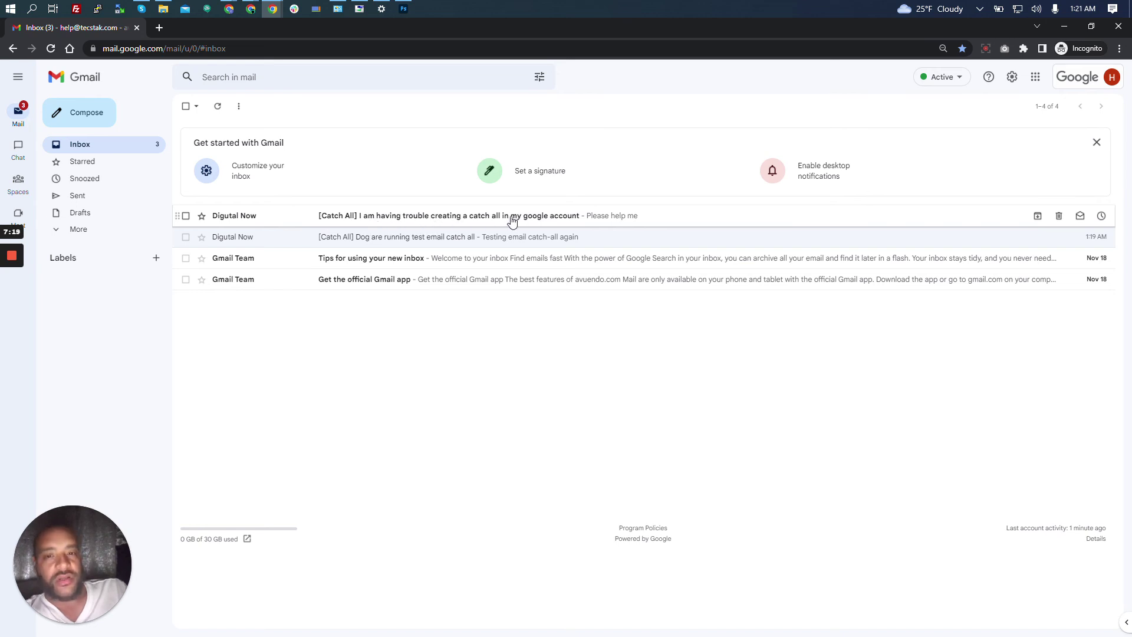
click(551, 220)
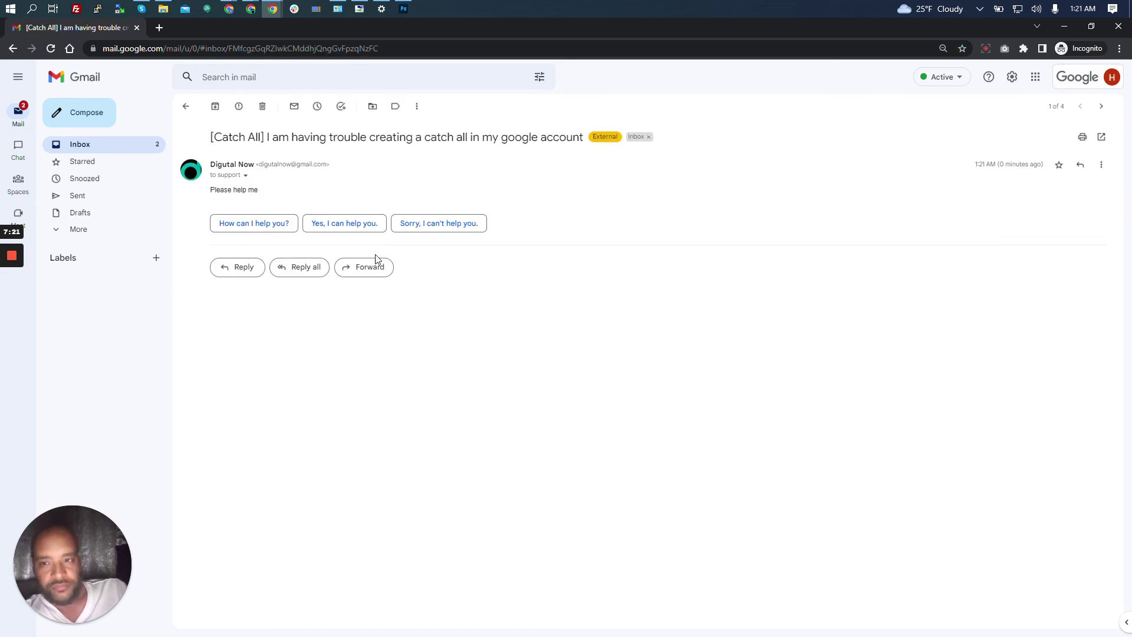
Expand the message details and highlight the To field to confirm it went to the support address.
drag(210, 189, 259, 189)
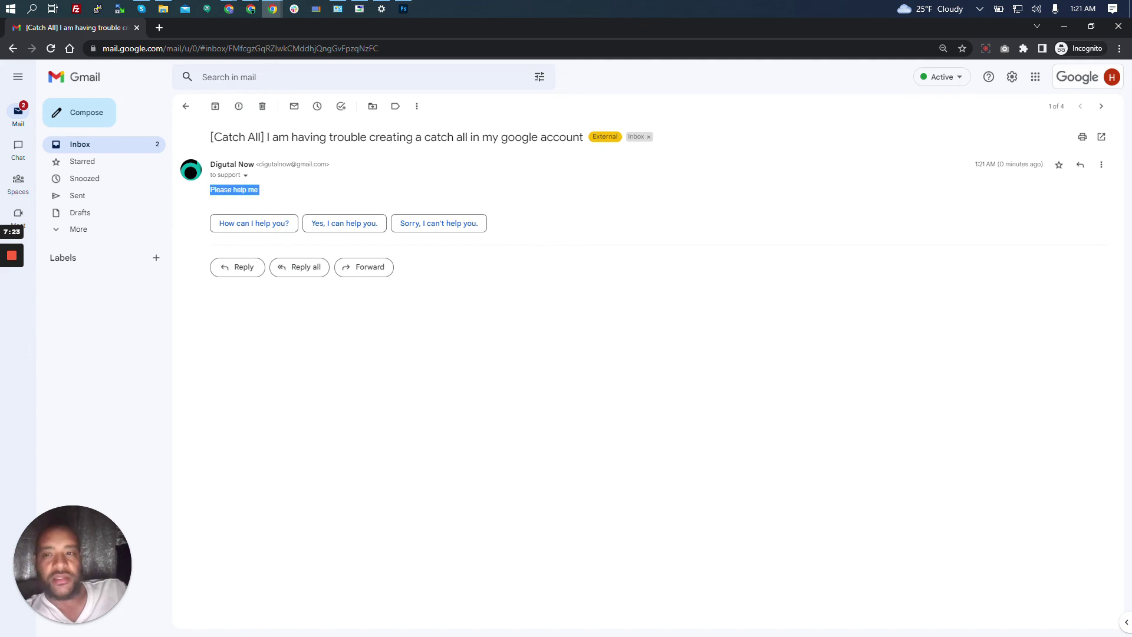
click(242, 181)
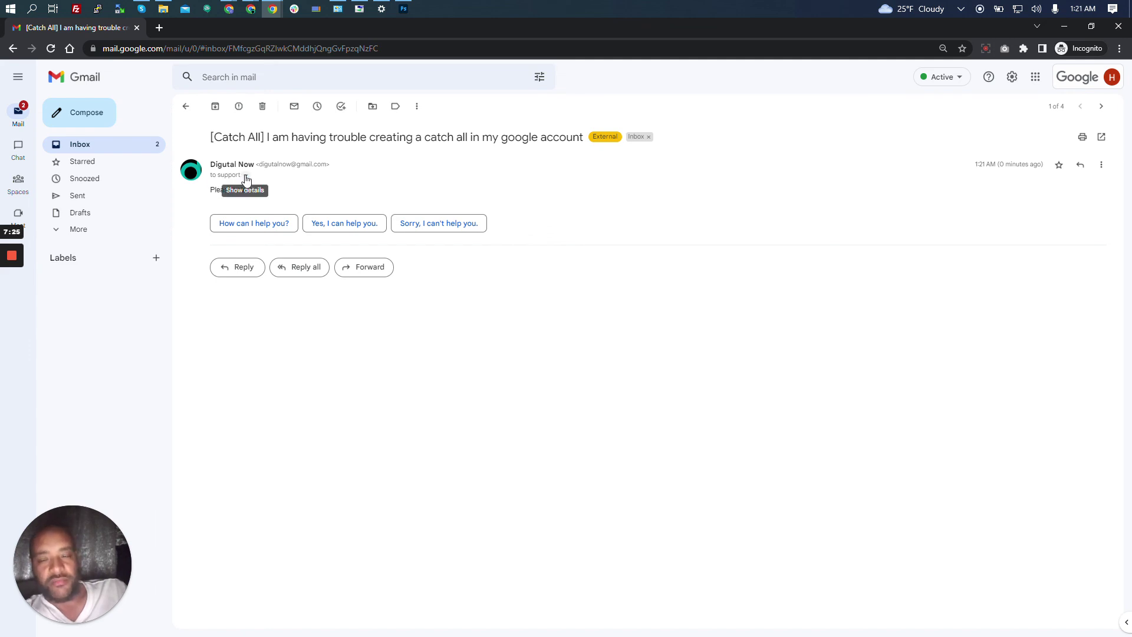
click(245, 175)
drag(298, 205, 289, 206)
click(407, 211)
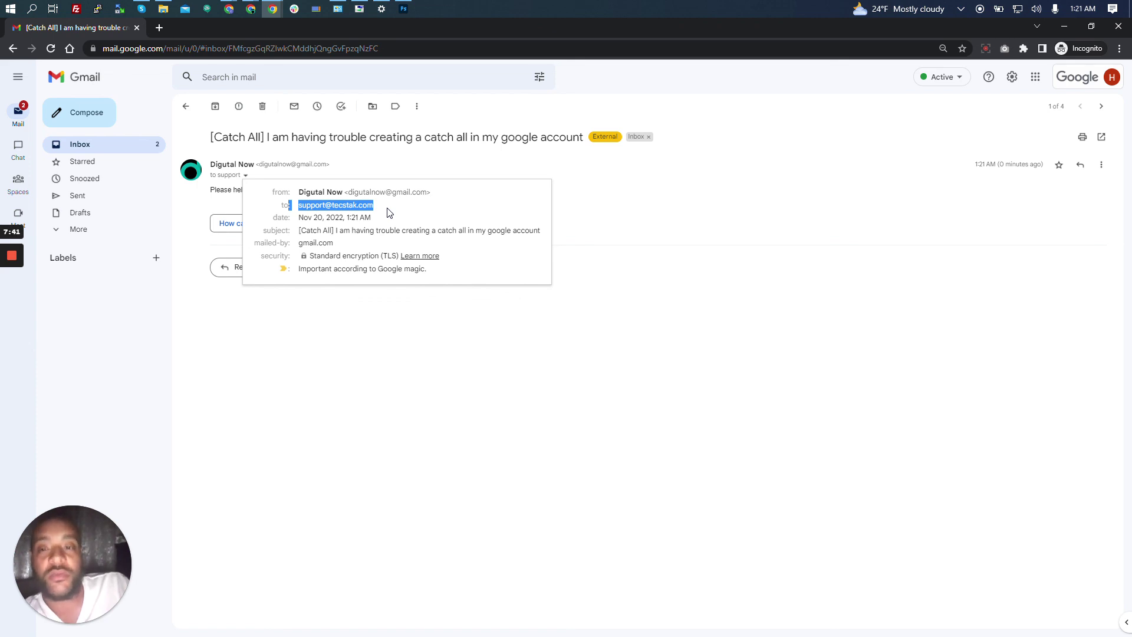
click(389, 212)
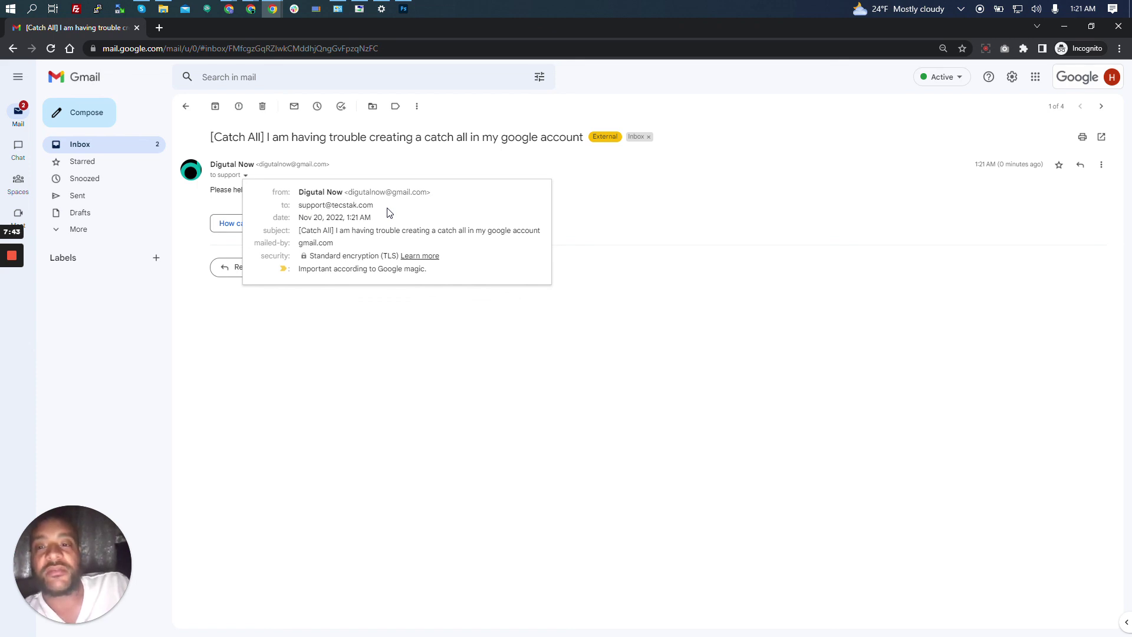
click(405, 152)
Highlight 'creating a catch all in my google' in the subject line, then return to the Inbox.
double_click(404, 153)
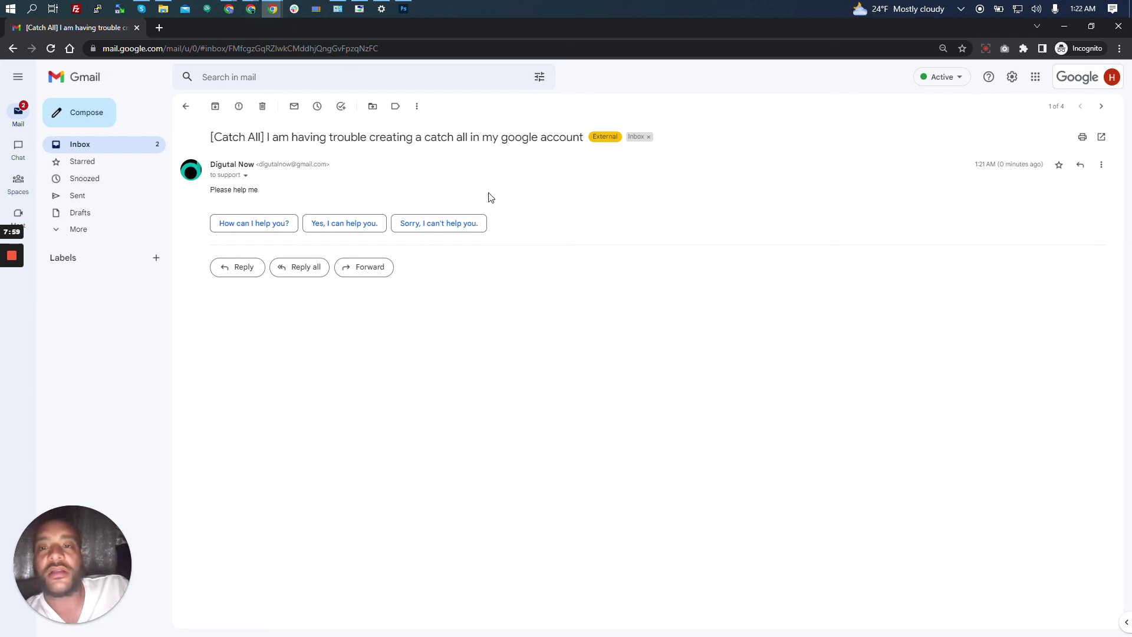
drag(378, 137, 541, 137)
click(406, 164)
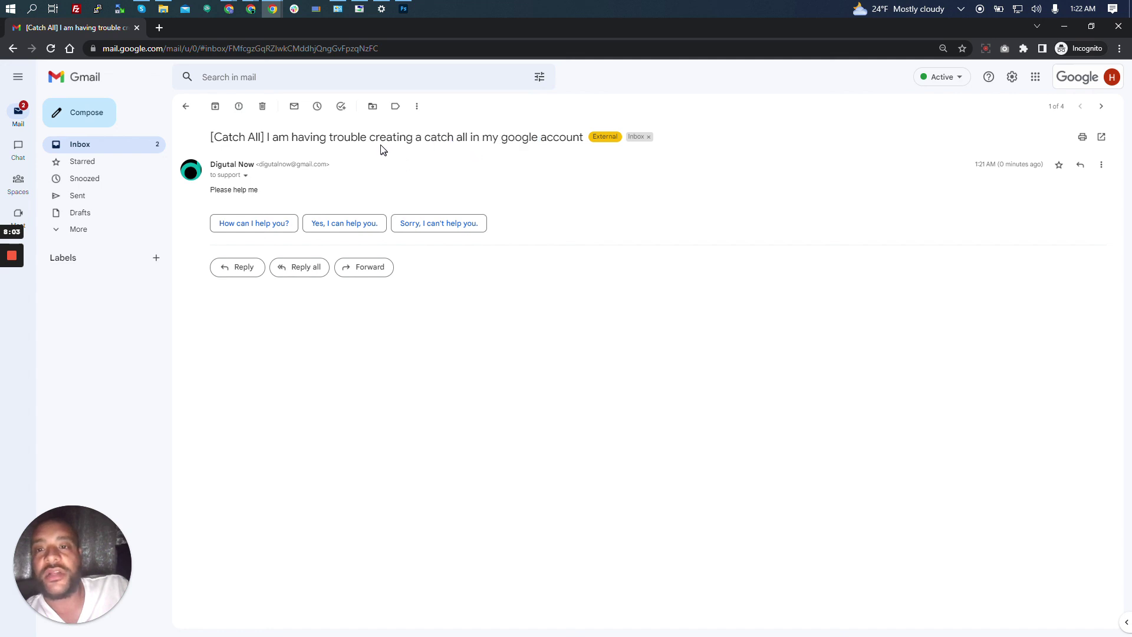
drag(369, 137, 537, 136)
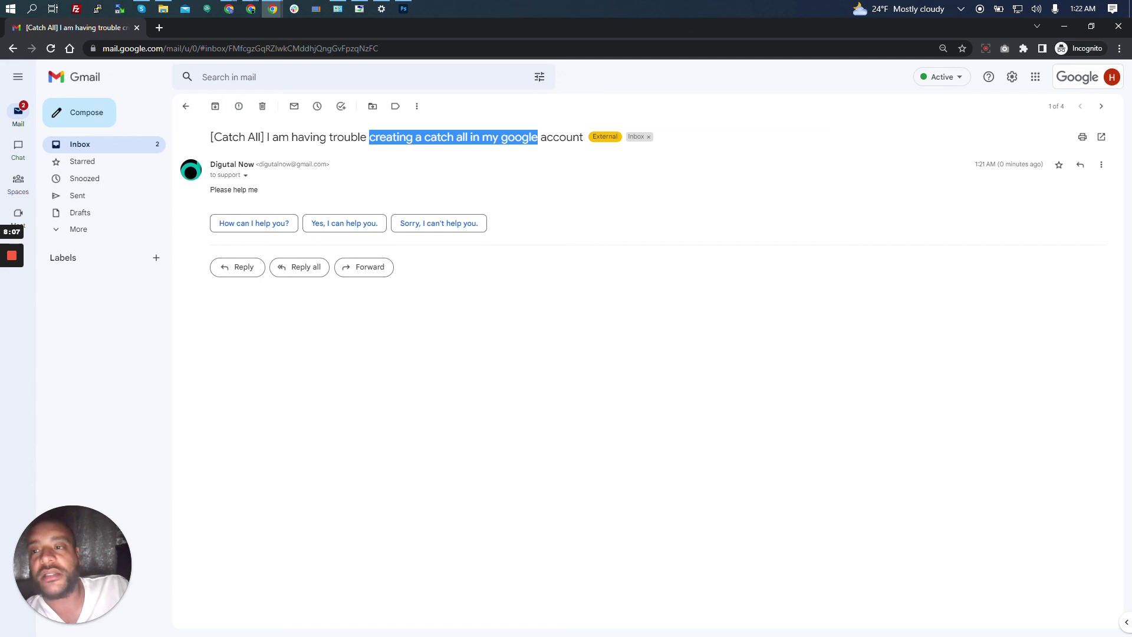
click(129, 146)
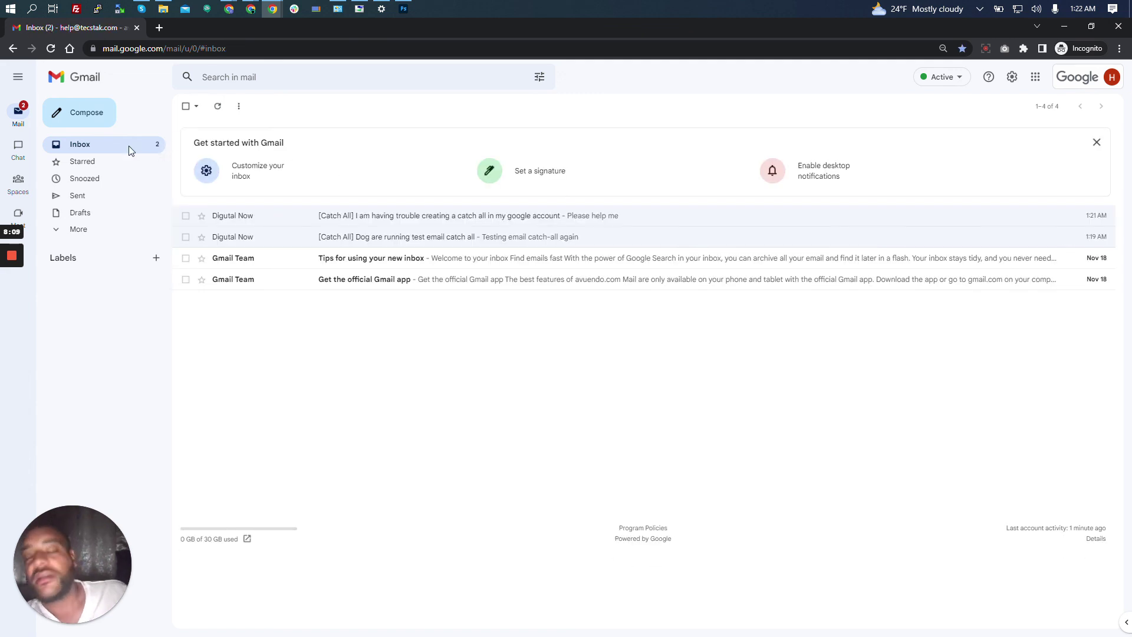